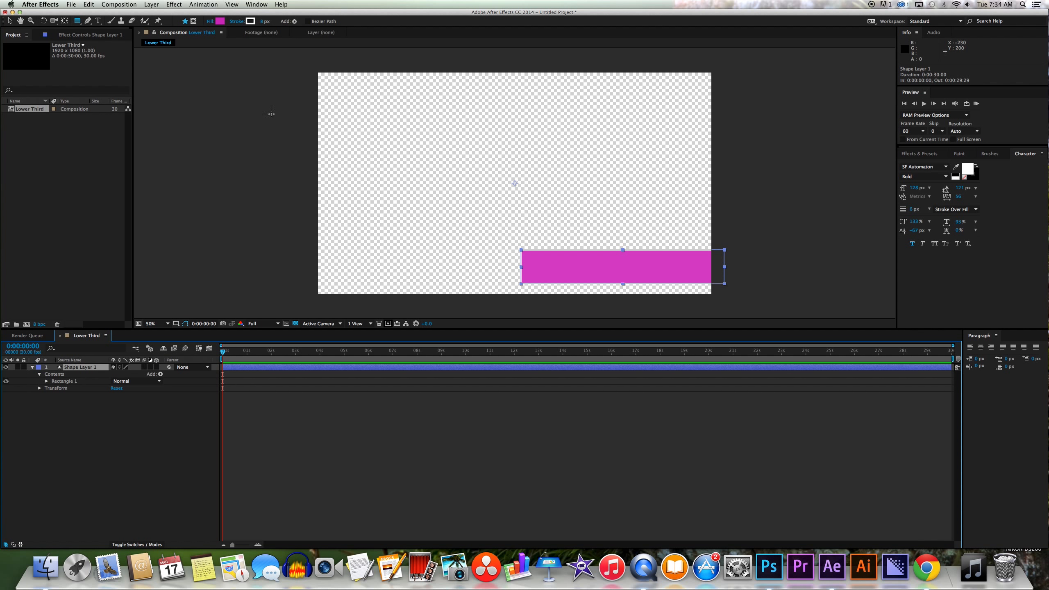
Preview other fill hues but keep the bar's original magenta fill.
left_click(220, 21)
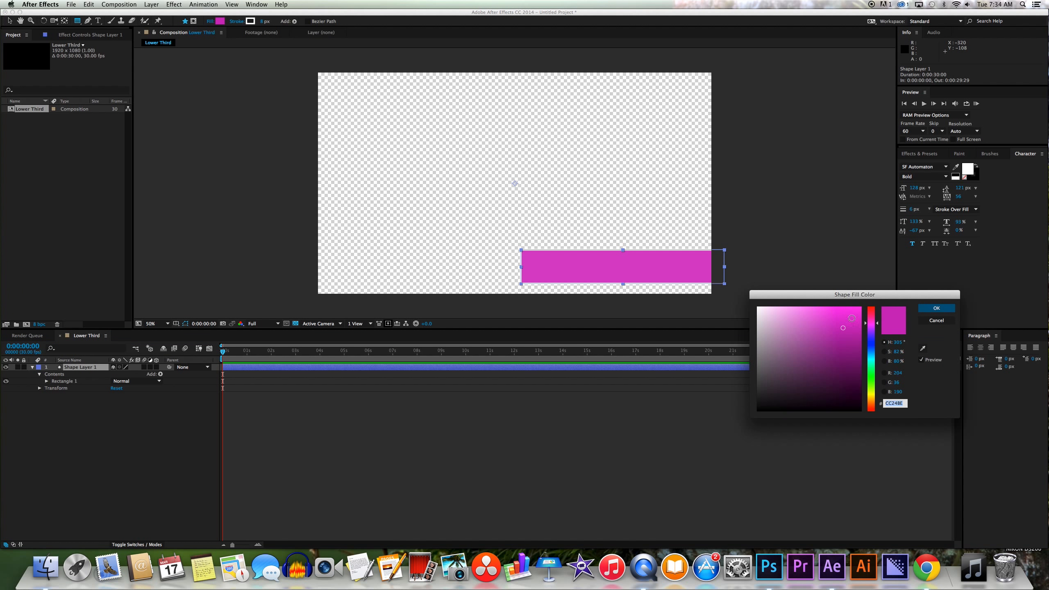
left_click(870, 319)
left_click_drag(871, 321, 870, 353)
left_click(936, 321)
Give the bar a 12 px white outline, deselect it, and show a black background.
left_click_drag(263, 22, 266, 25)
left_click(250, 21)
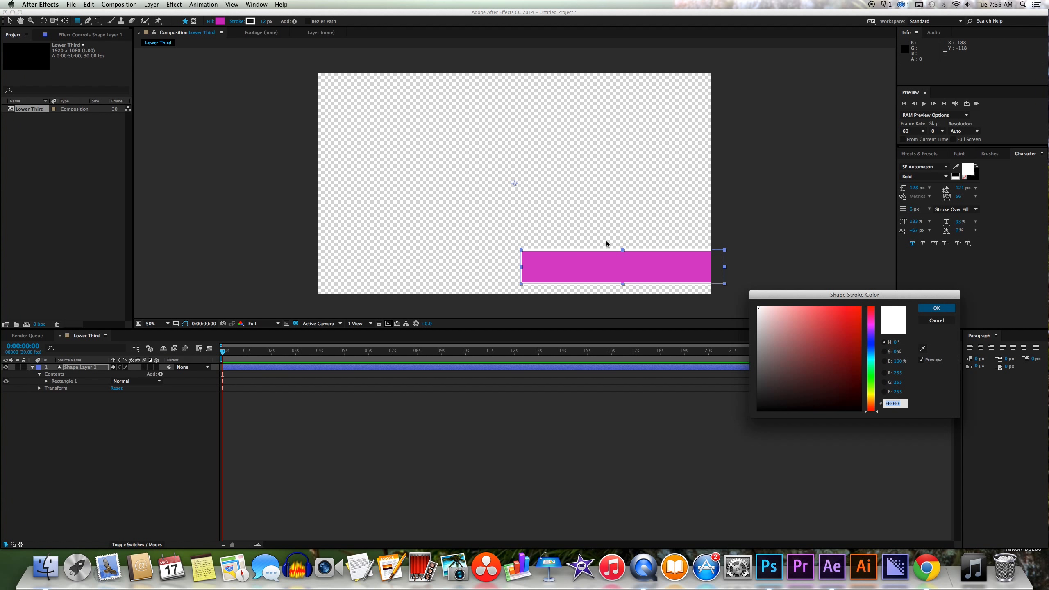
mouse_move(851, 345)
left_mouse_down()
mouse_move(872, 311)
mouse_move(868, 383)
left_mouse_up()
left_click(937, 320)
left_click(296, 438)
left_click(295, 323)
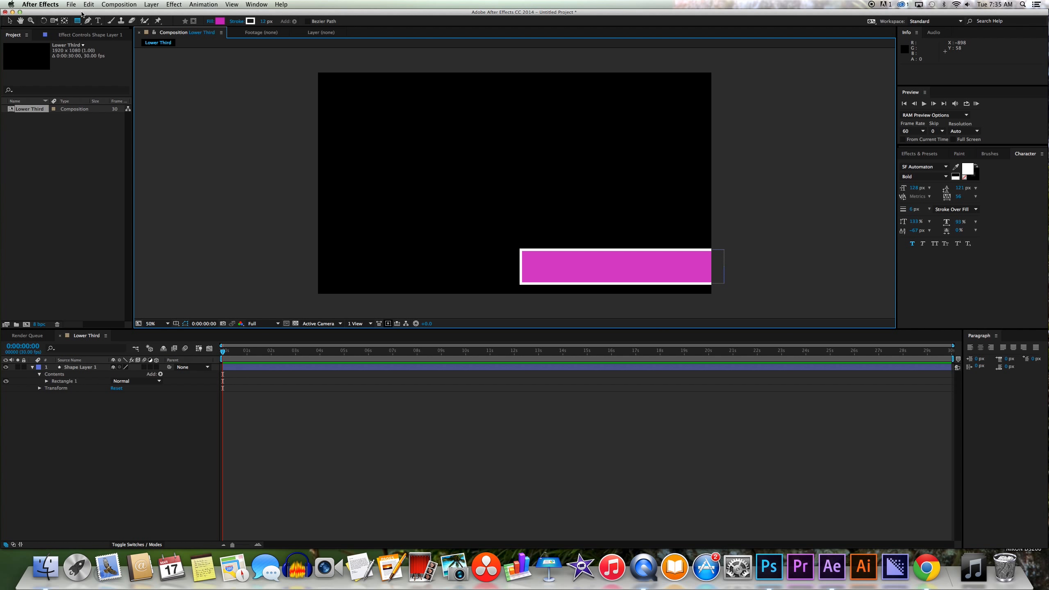
left_click(97, 21)
left_click(572, 267)
left_click_drag(652, 315, 691, 313)
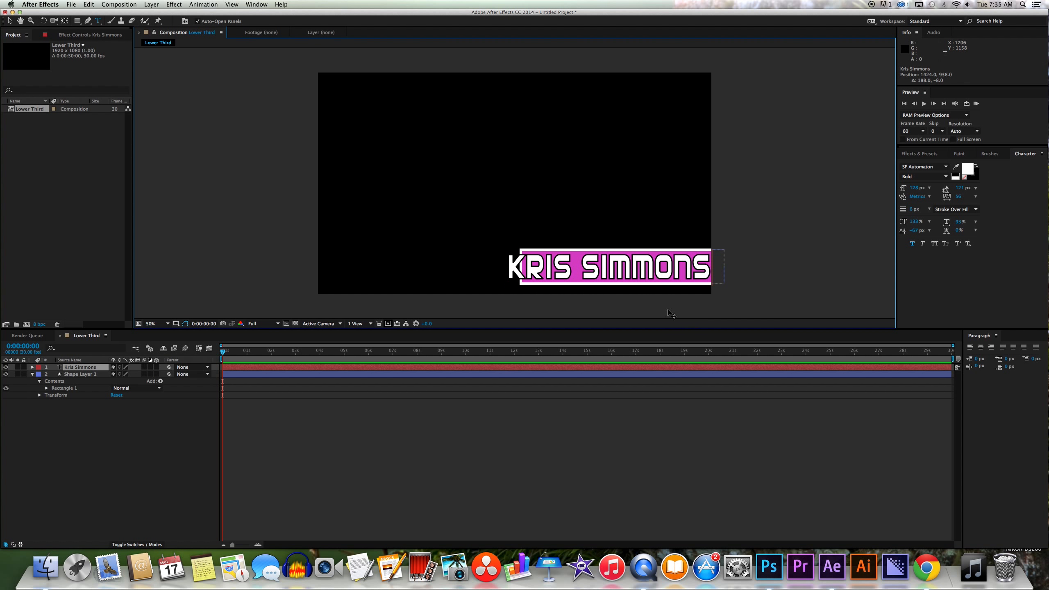
Shift the shape layer's bar left and stretch it wider to back the name.
left_click(103, 375)
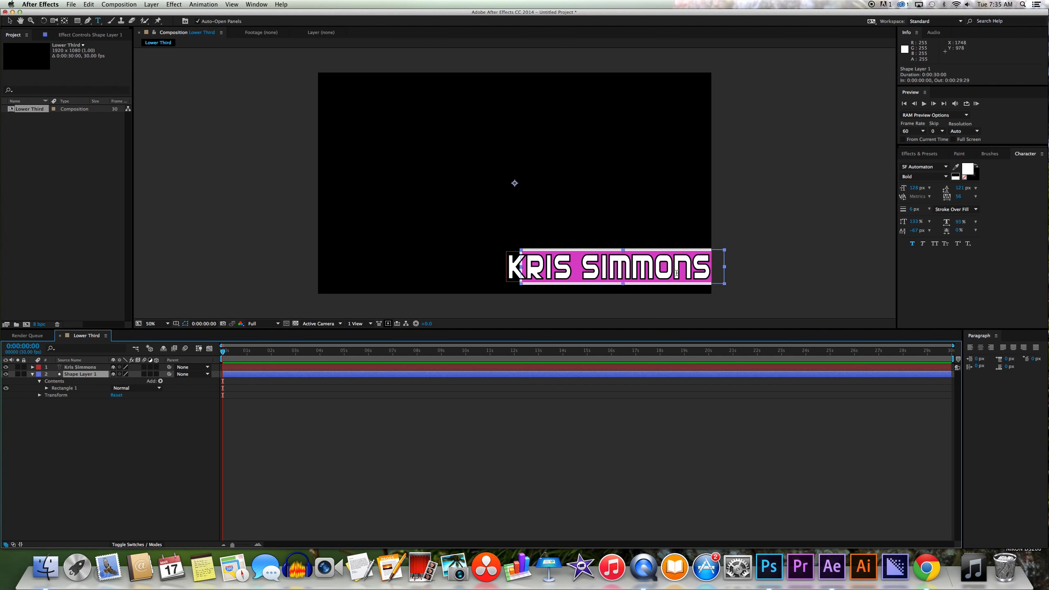
left_click(10, 20)
left_click_drag(725, 267, 785, 266)
left_click_drag(661, 283, 640, 283)
left_click_drag(765, 268, 718, 275)
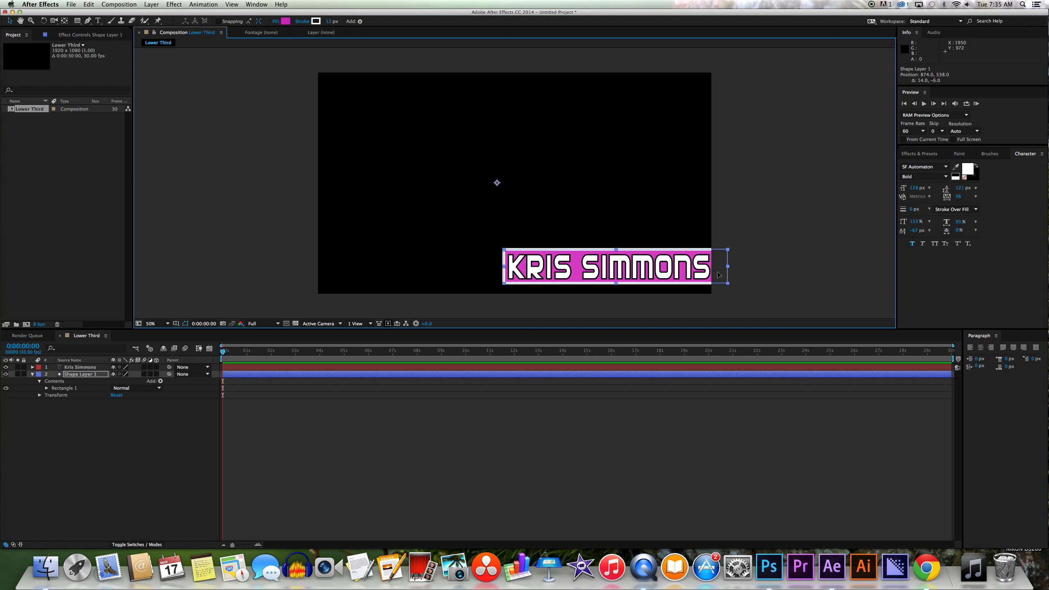
Stretch the bar from its left edge so it sits behind the name.
left_click(718, 367)
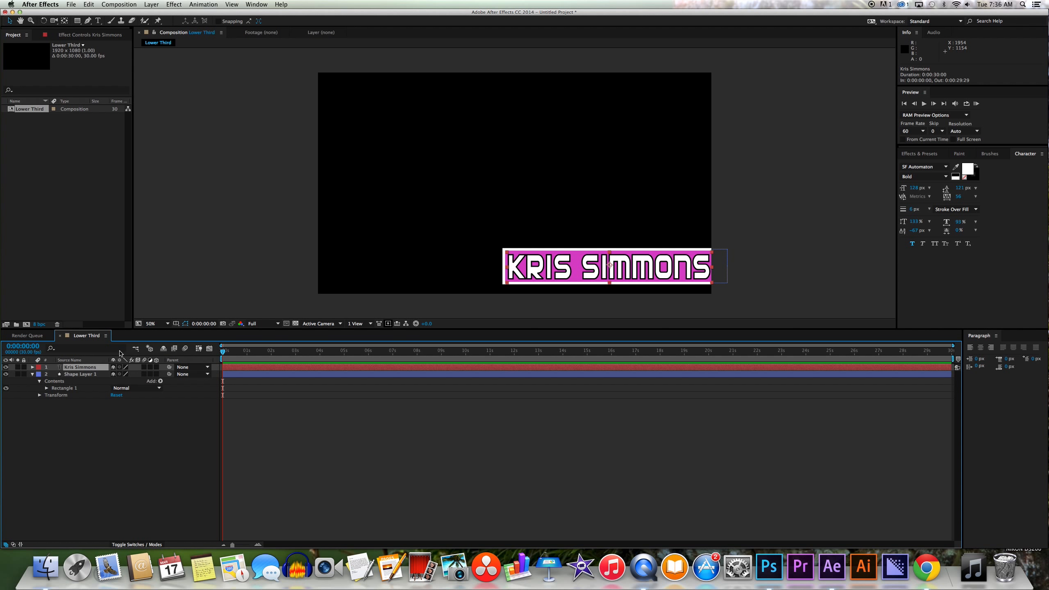
left_click(81, 374)
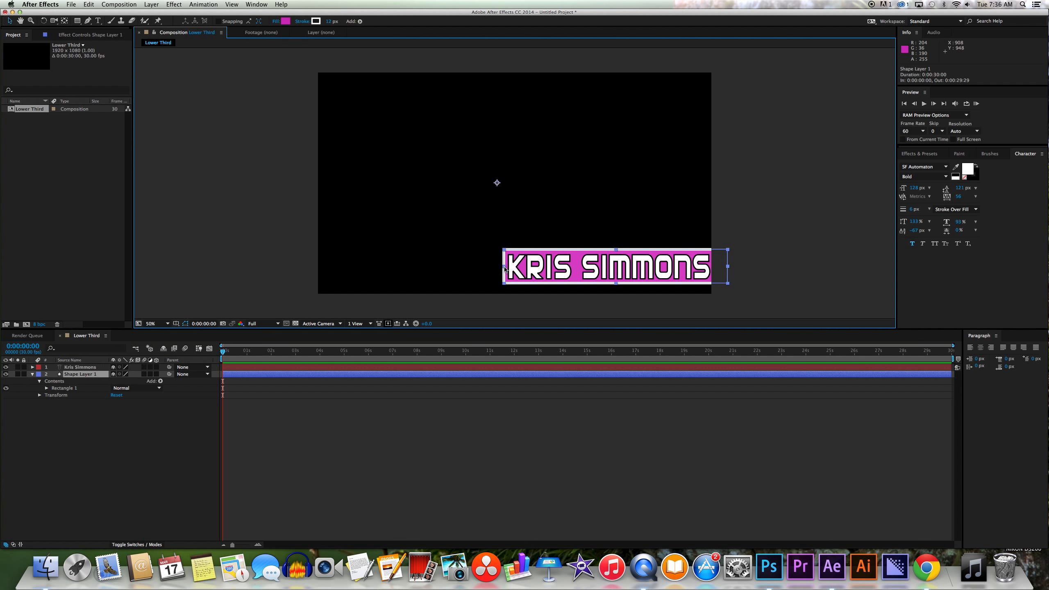
left_click_drag(503, 266, 505, 268)
left_click_drag(575, 267, 567, 266)
left_click(97, 21)
left_click(610, 267)
left_click_drag(615, 319, 608, 318)
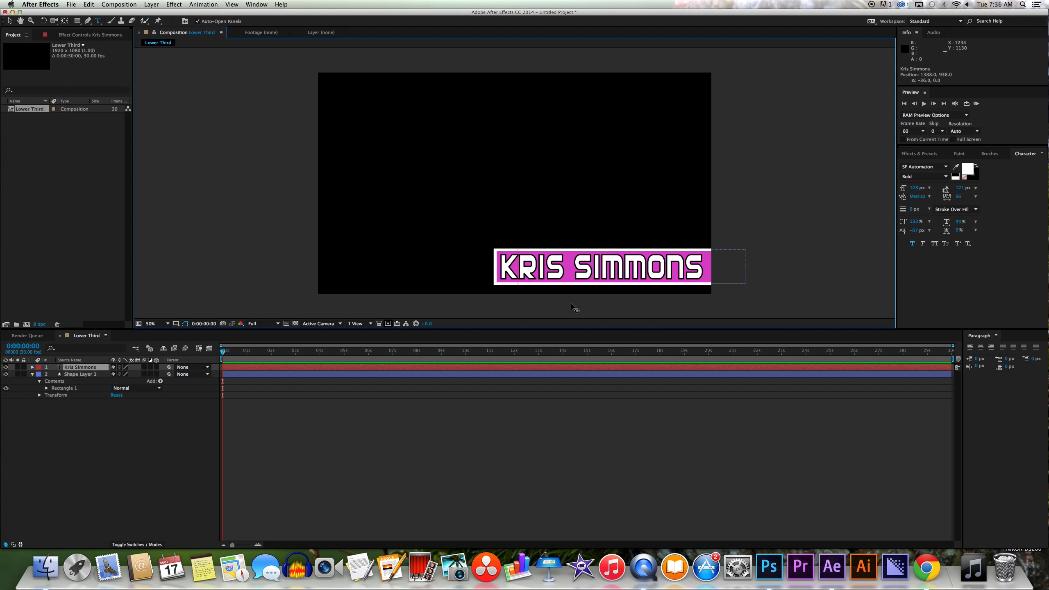
left_click_drag(506, 263, 705, 272)
Set the whole name in SF Automaton Bold.
left_click(946, 167)
left_click(934, 206)
left_click(945, 166)
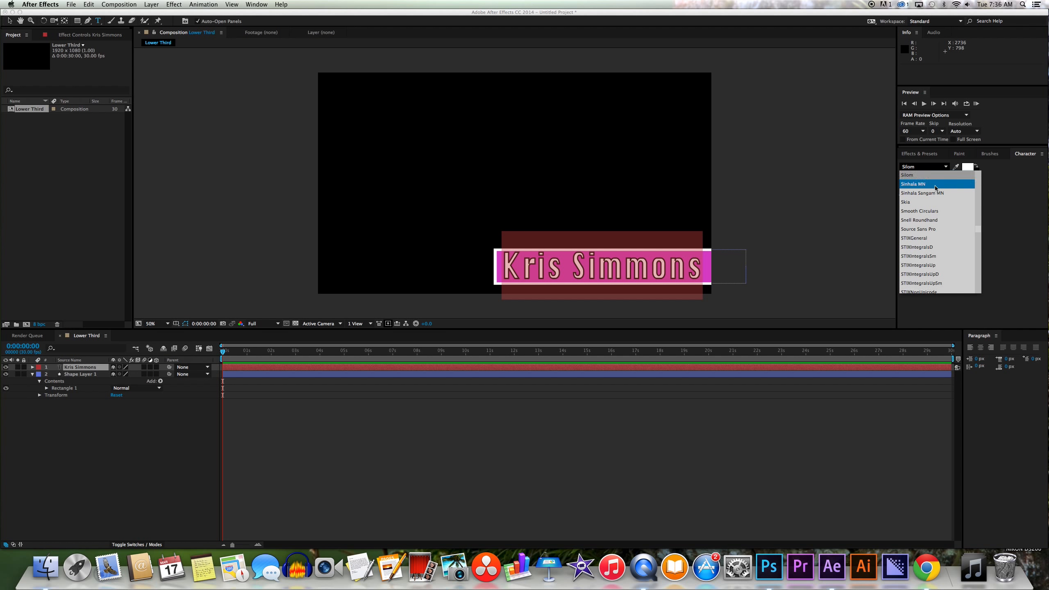
scroll(934, 186, "up", 2)
left_click(932, 191)
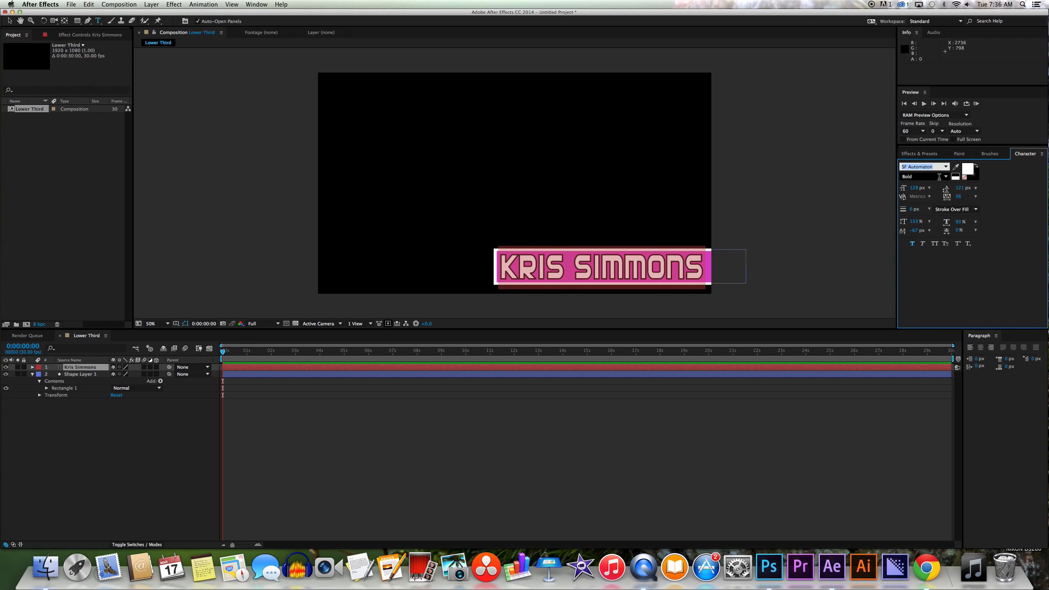
left_click(939, 177)
left_click(940, 185)
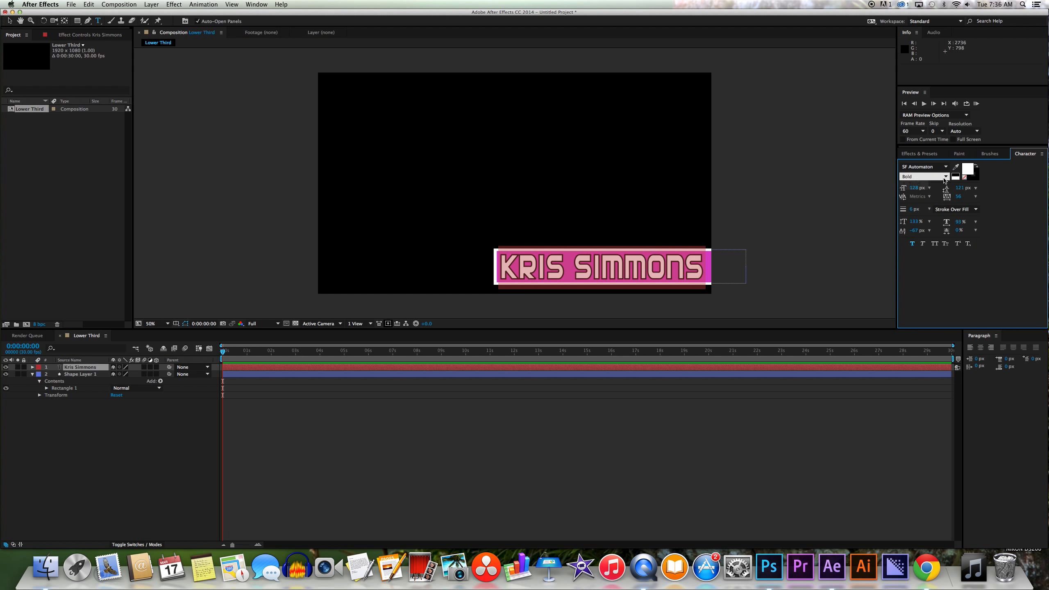
Try red fills for the text, then set its fill back to white.
left_click(955, 167)
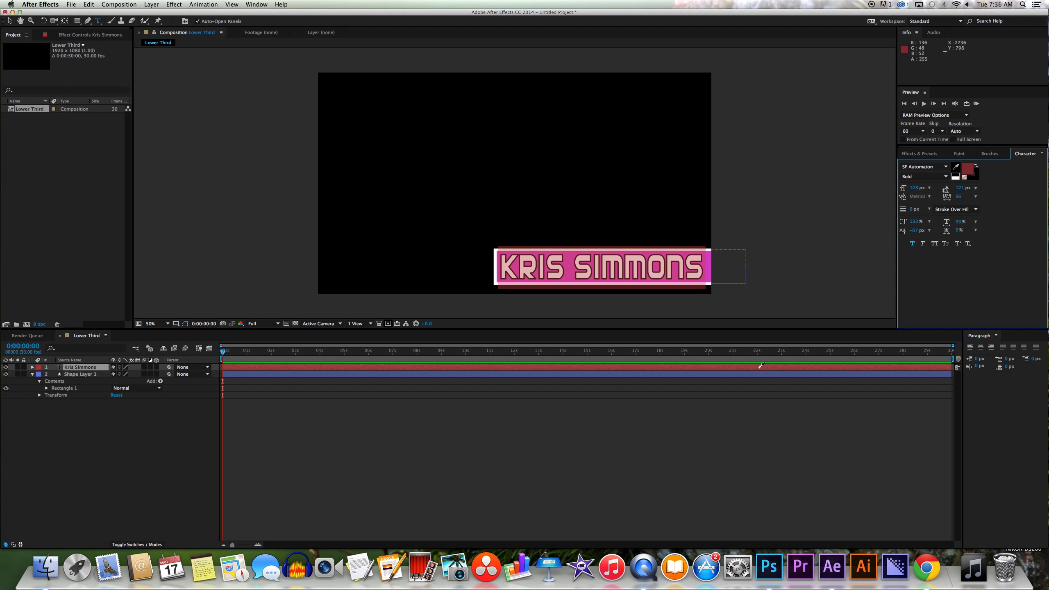
left_click(759, 369)
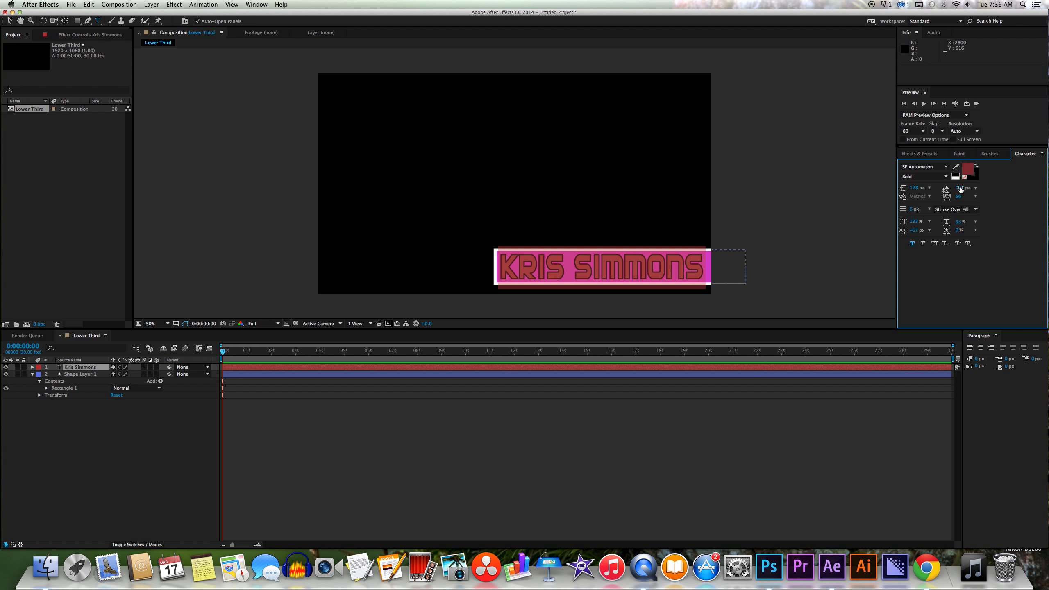
left_click(968, 168)
mouse_move(832, 327)
left_mouse_down()
mouse_move(865, 315)
mouse_move(757, 307)
left_mouse_up()
left_click(936, 308)
Give the text a black stroke, size 127 px and 97% horizontal scale.
left_click(975, 176)
left_click_drag(809, 356, 862, 307)
mouse_move(871, 339)
left_mouse_down()
mouse_move(863, 393)
mouse_move(744, 414)
left_mouse_up()
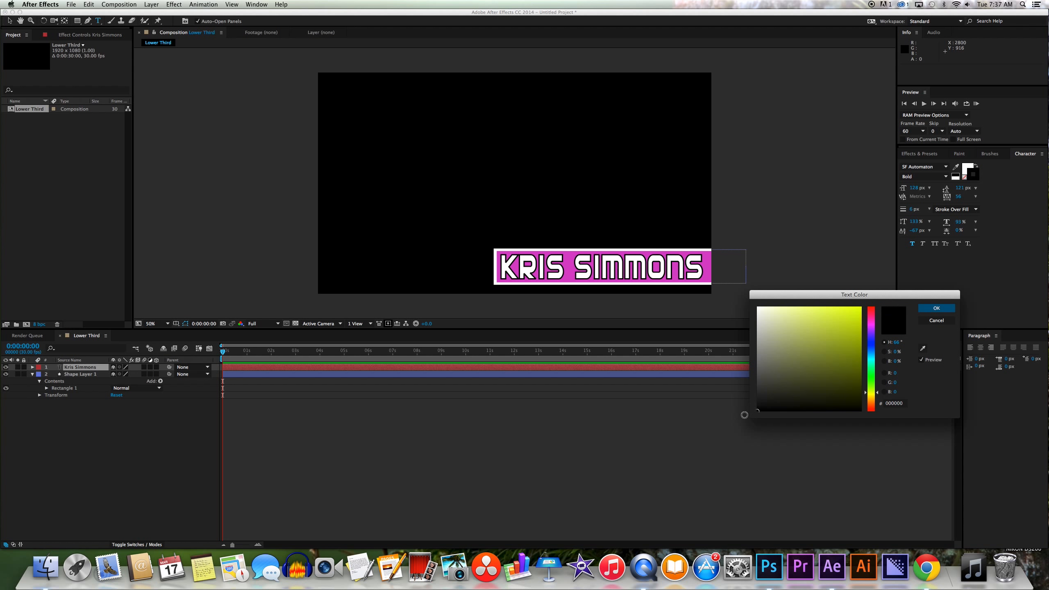
left_click(936, 308)
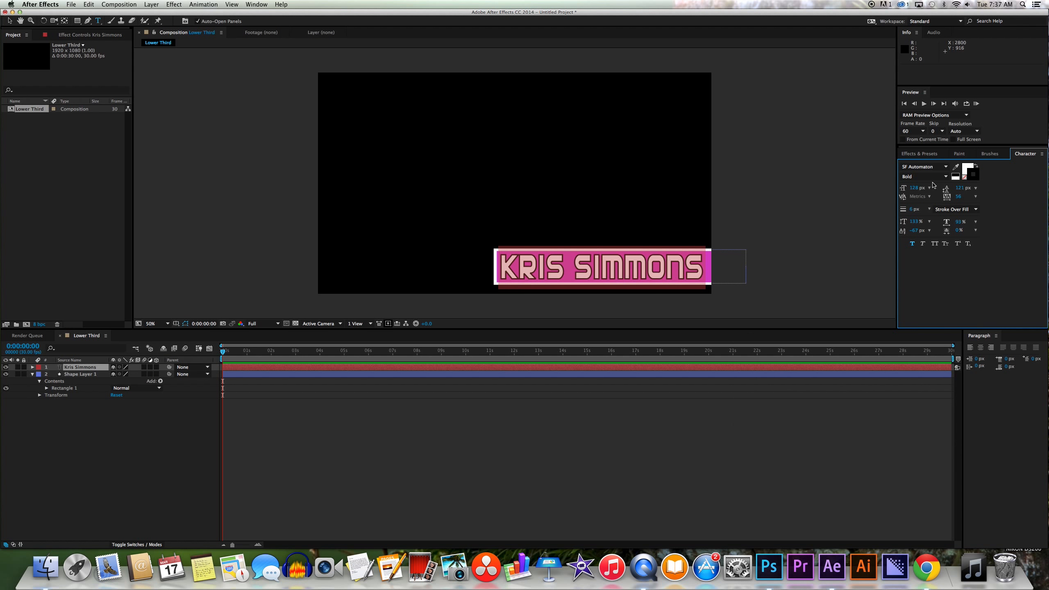
left_click_drag(914, 188, 913, 189)
mouse_move(962, 223)
left_mouse_down()
mouse_move(980, 225)
mouse_move(963, 224)
left_mouse_up()
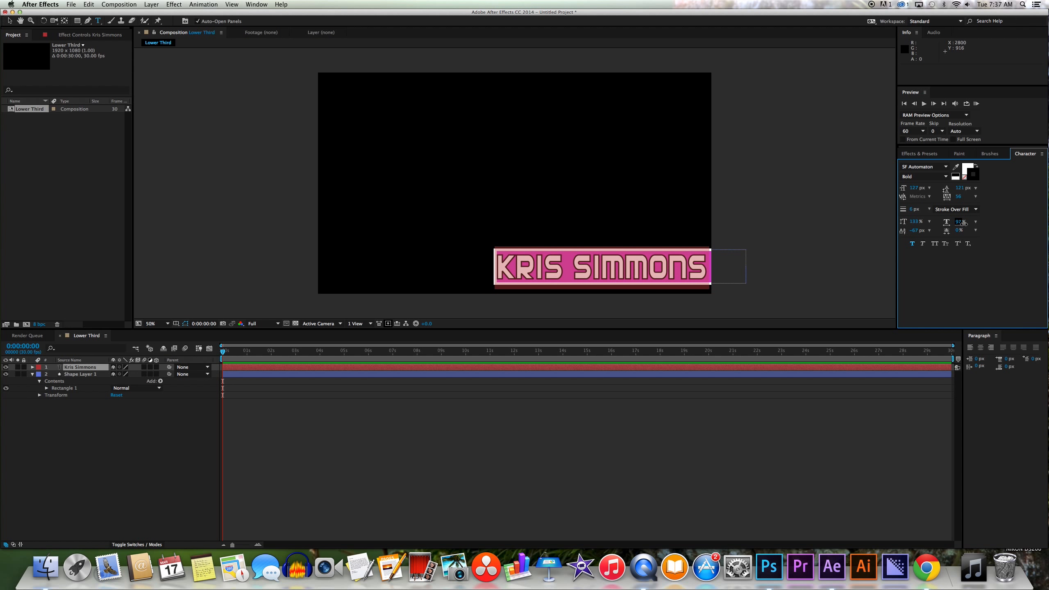
left_click(192, 367)
left_click(196, 393)
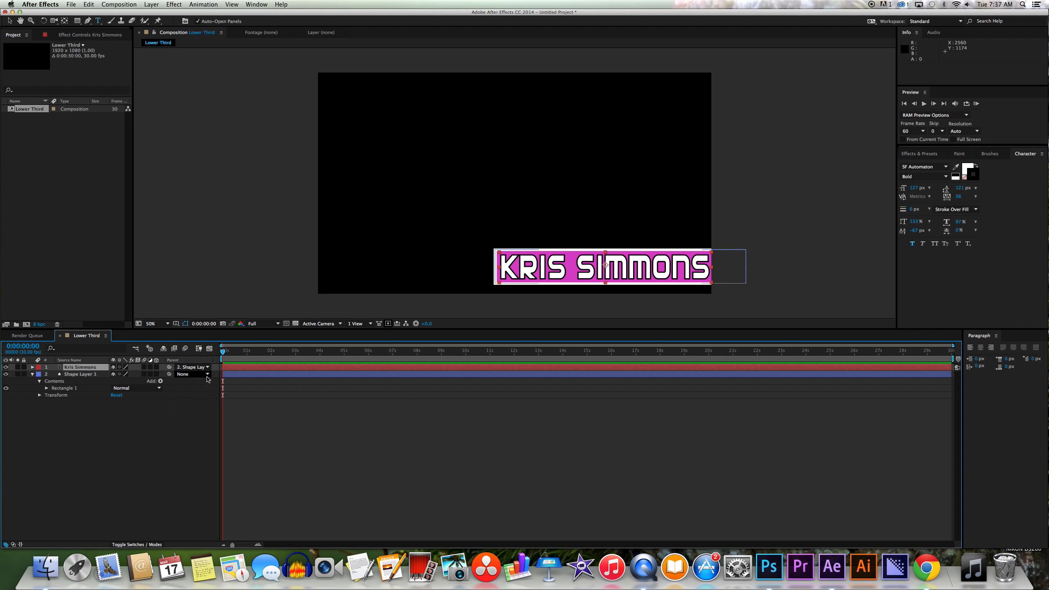
left_click(94, 375)
Reveal Shape Layer 1's Transform and drag Position to start the bar off-frame right.
left_click(39, 381)
left_click(39, 388)
left_click(67, 402)
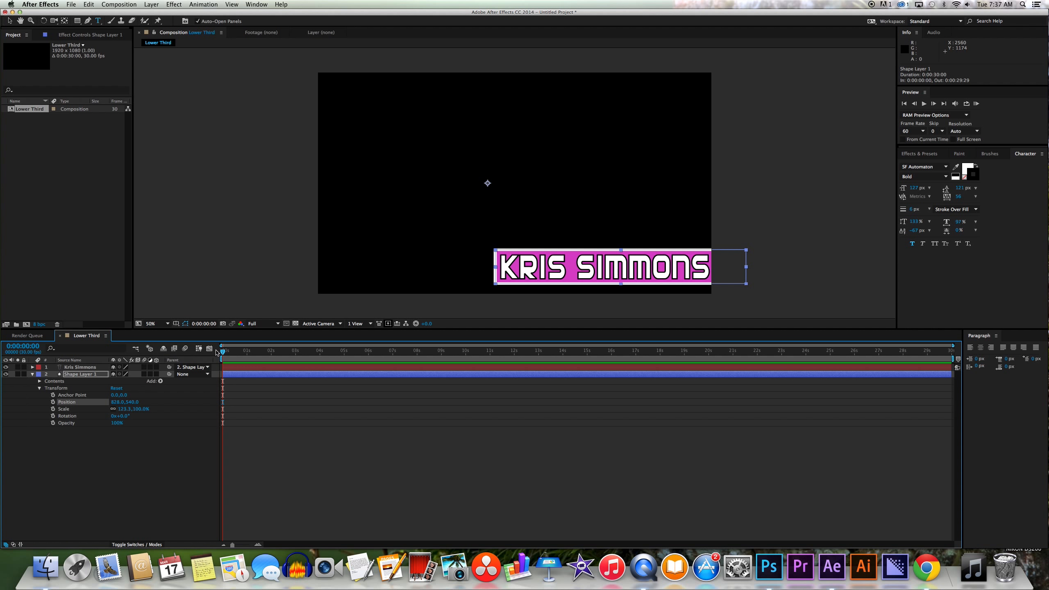
left_click_drag(117, 404, 569, 403)
Keyframe Position at X 1933 at 0s, then a few frames later at X 817.
left_click(53, 402)
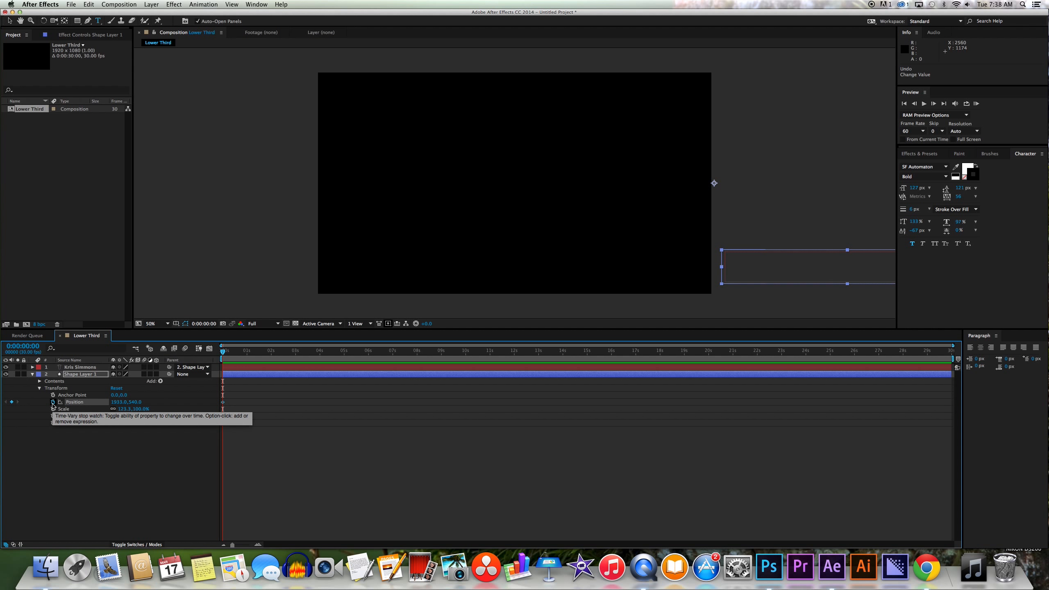
left_click(223, 403)
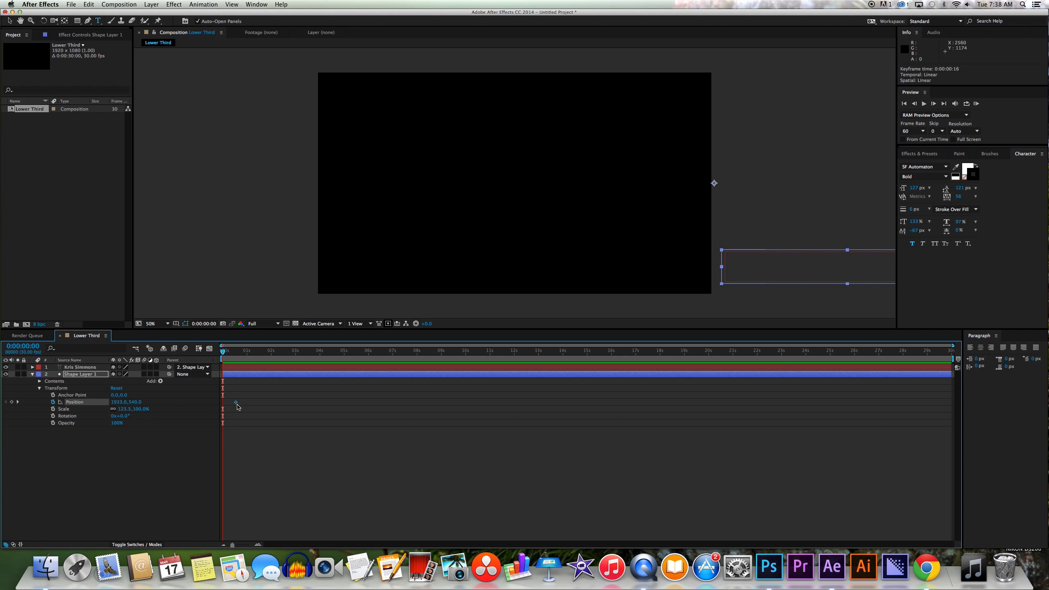
left_click_drag(223, 406, 223, 407)
left_click_drag(223, 352, 244, 362)
left_click_drag(118, 402, 96, 406)
left_click_drag(244, 352, 273, 351)
Preview the slide-in, then paste the resting Position keyframe at 3:02.
key("KP_0")
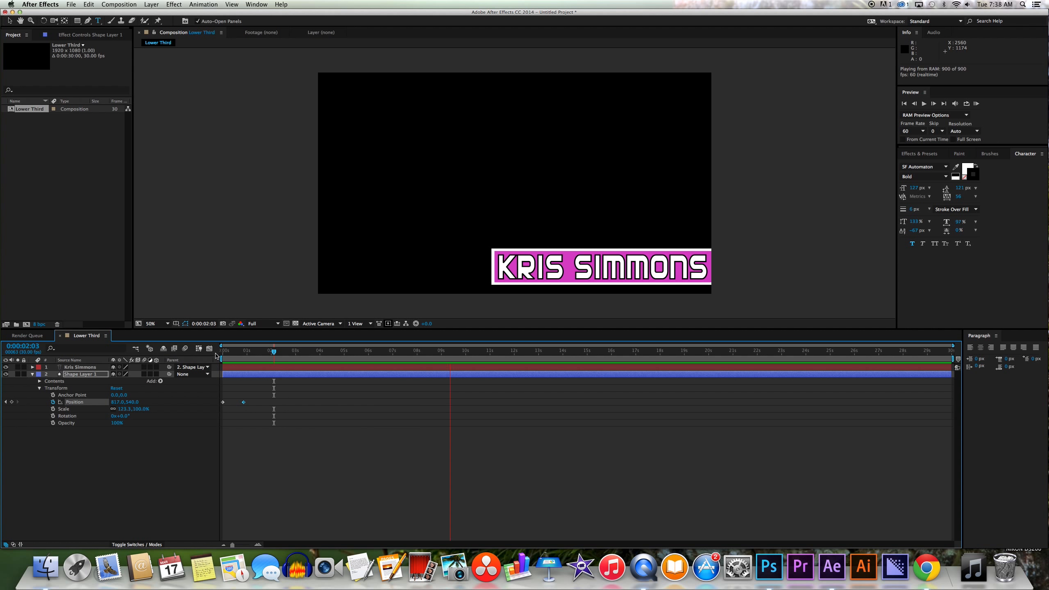
key("KP_0")
key("KP_0")
key("KP_0")
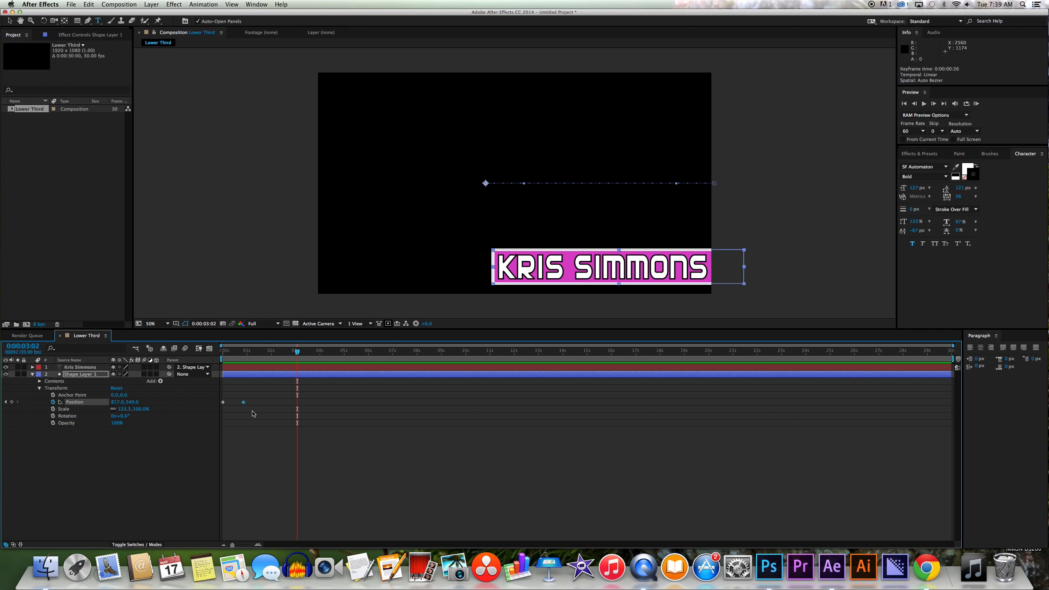
key("super+v")
Add an exit keyframe sending the bar off-frame to X 1911 at 3:28, and preview.
left_click(300, 352)
left_click_drag(302, 354, 318, 353)
left_click_drag(116, 402, 563, 403)
left_click(552, 461)
key("KP_0")
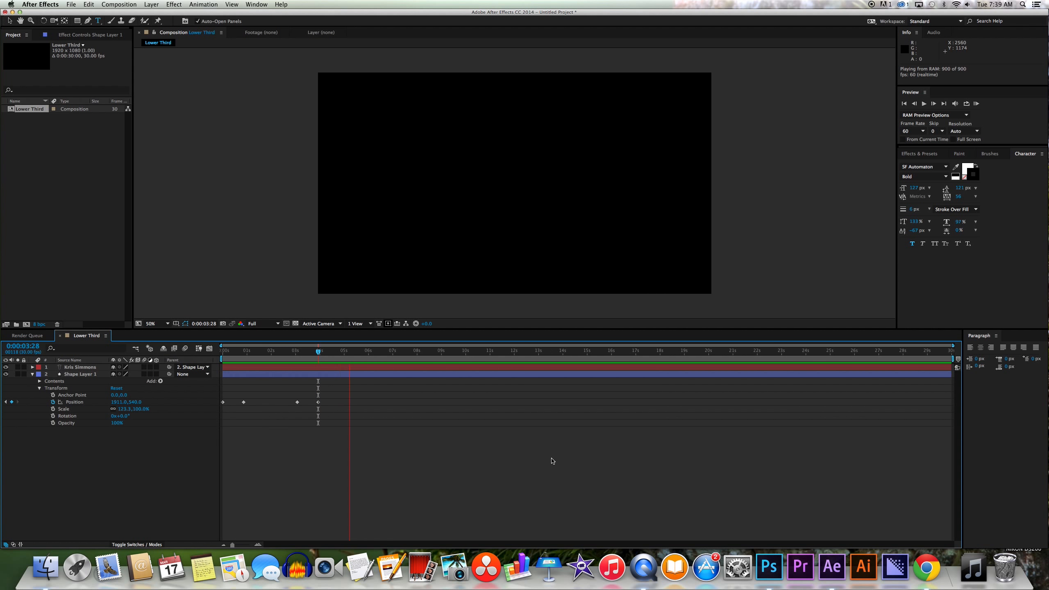
left_click(553, 460)
Move the two exit keyframes to about 6–7 seconds and preview the revised animation.
left_click_drag(335, 414, 370, 402)
left_click(383, 437)
key("KP_0")
key("space")
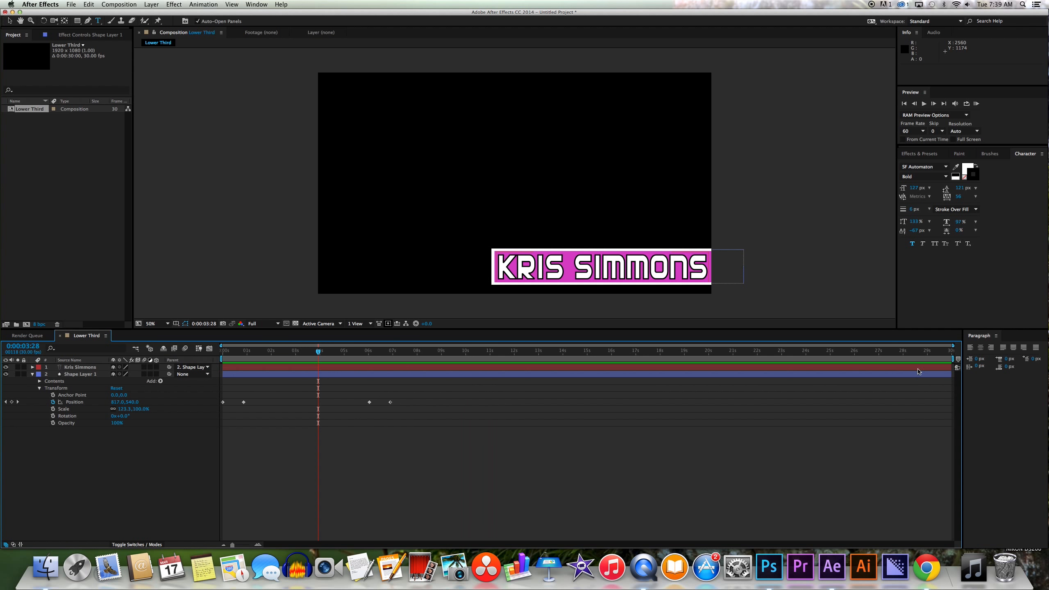
End the work area near 7 seconds and trim the composition to it.
left_click_drag(953, 358, 390, 359)
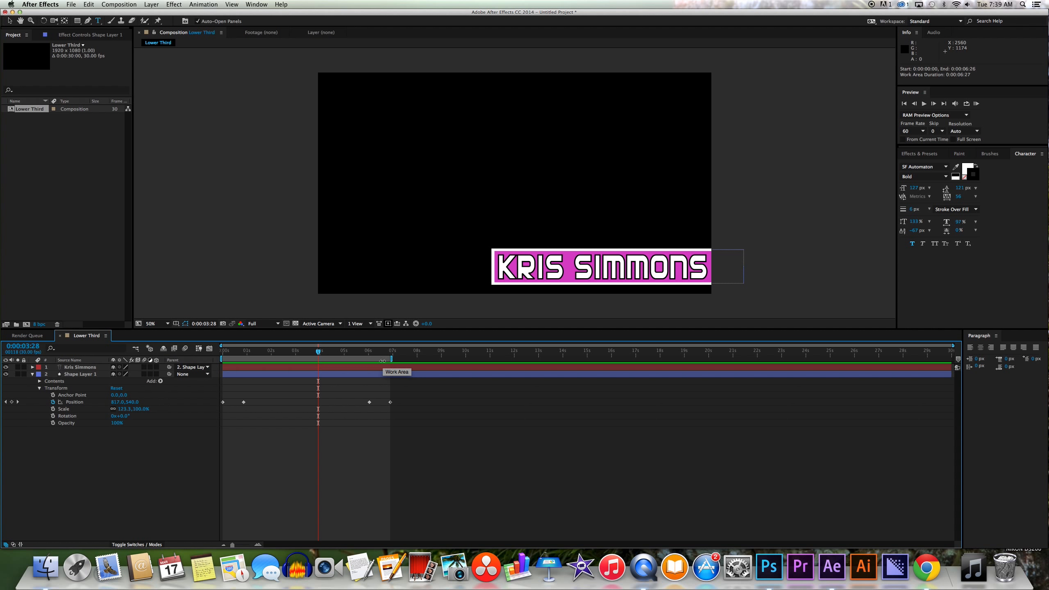
right_click(382, 358)
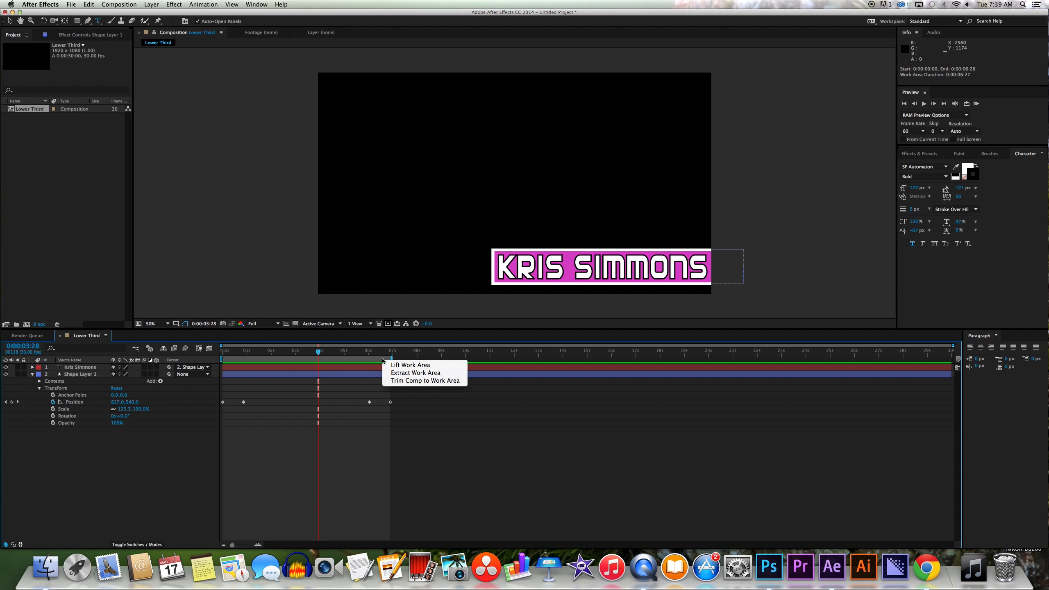
left_click(406, 381)
left_click(118, 4)
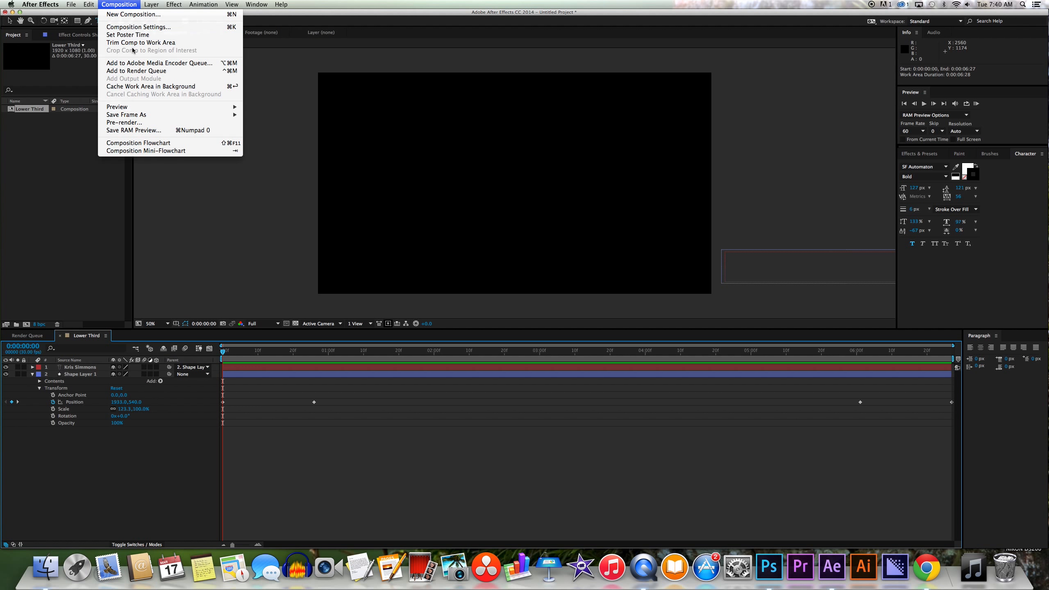
Queue Lower Third for rendering with a PNG Sequence, RGB + Alpha output module.
left_click(139, 72)
left_click(69, 390)
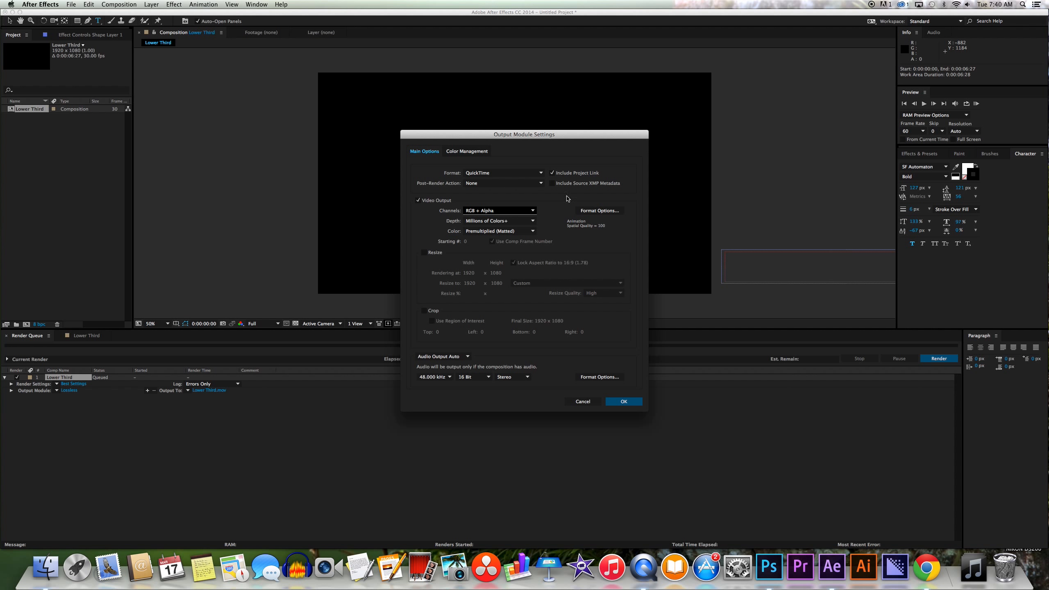
left_click(599, 210)
key("Return")
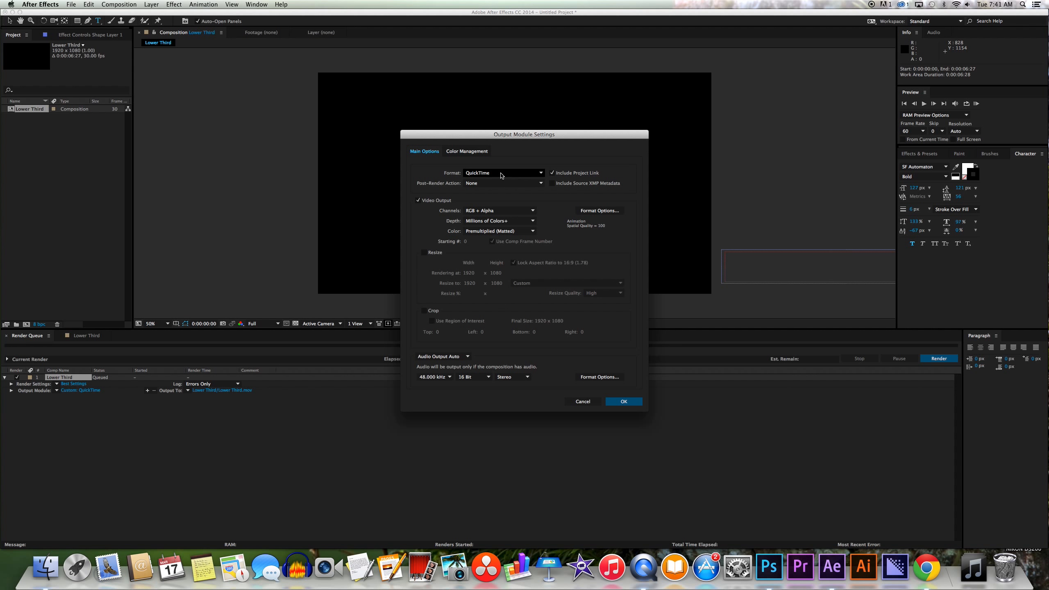
left_click(501, 173)
left_click(491, 227)
left_click(497, 210)
left_click(491, 235)
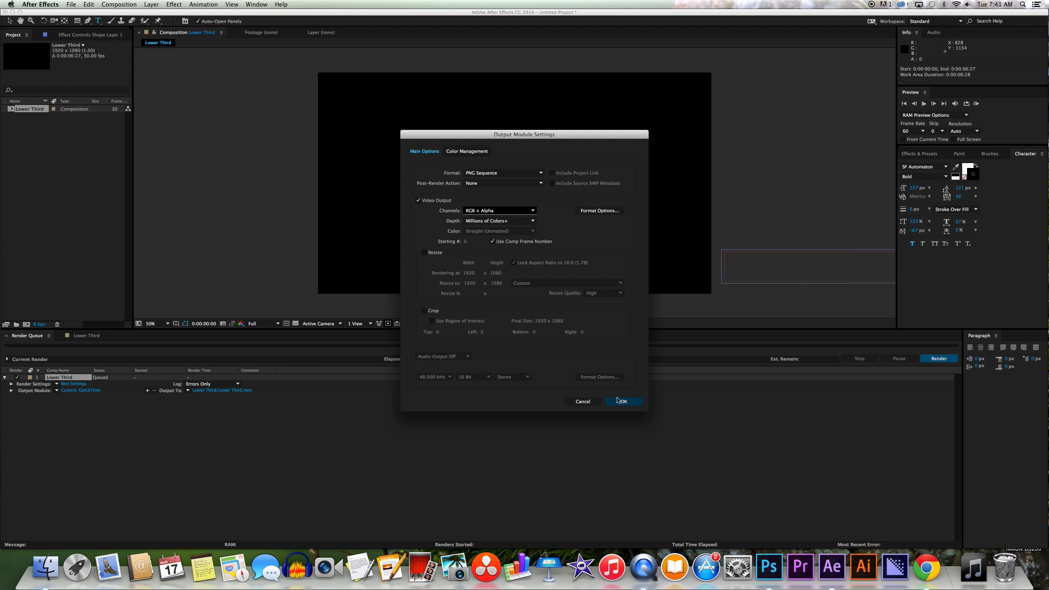
left_click(621, 401)
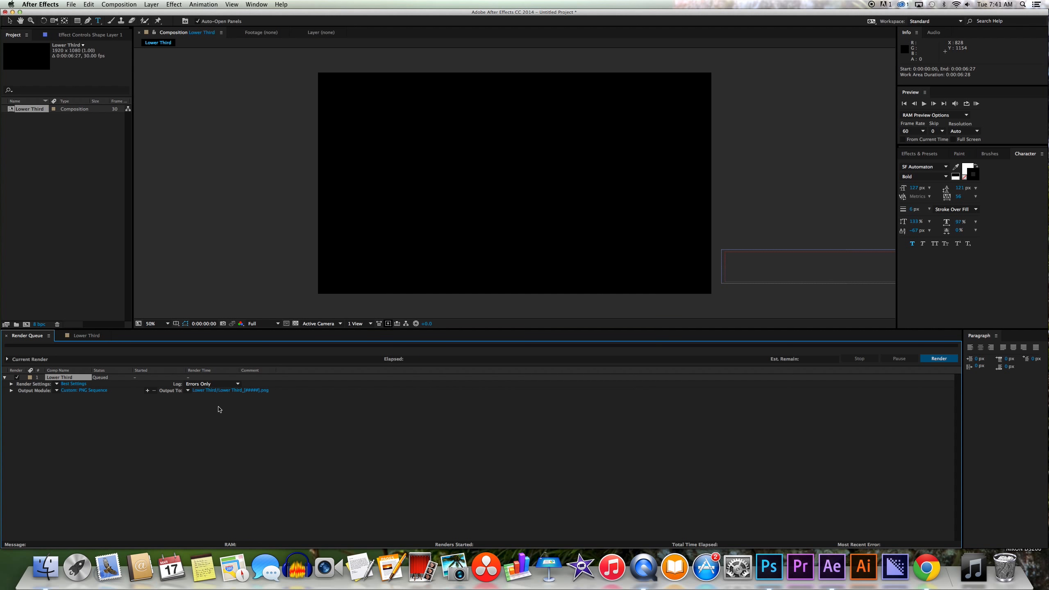
Render the Lower Third comp, then open its rendered frames folder in Finder.
left_click(938, 358)
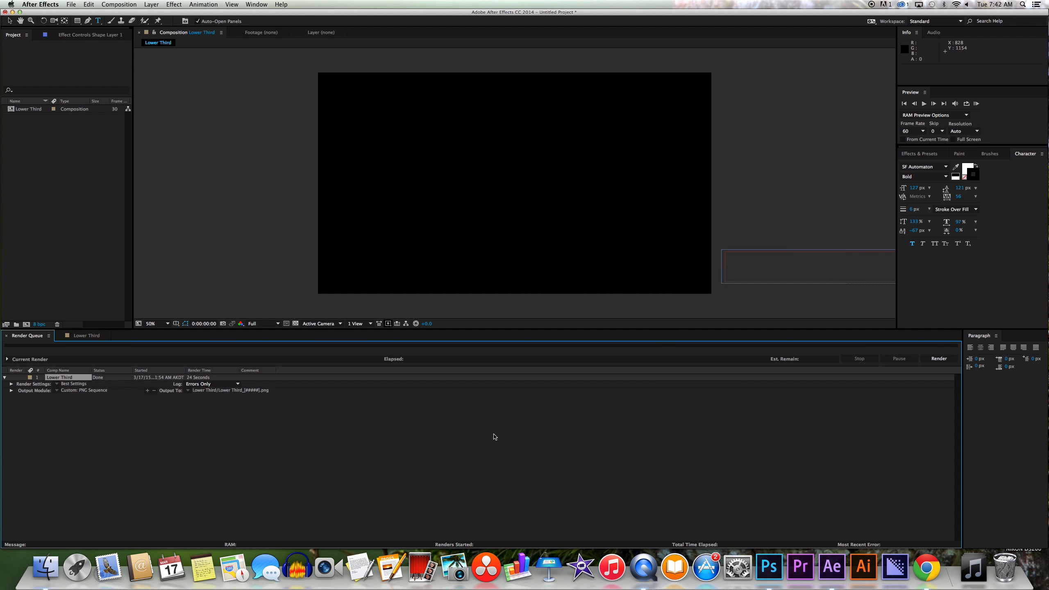
left_click(12, 12)
double_click(42, 165)
double_click(479, 133)
scroll(587, 223, "down", 10)
Scroll through the rendered Lower Third PNG frames, then return to After Effects.
scroll(587, 223, "down", 15)
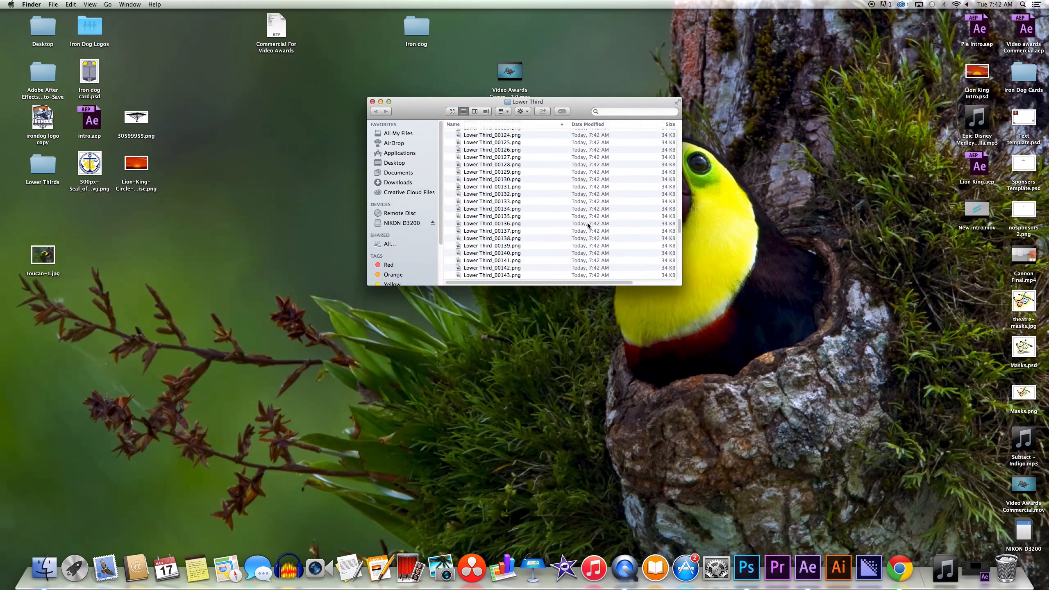
scroll(587, 224, "down", 10)
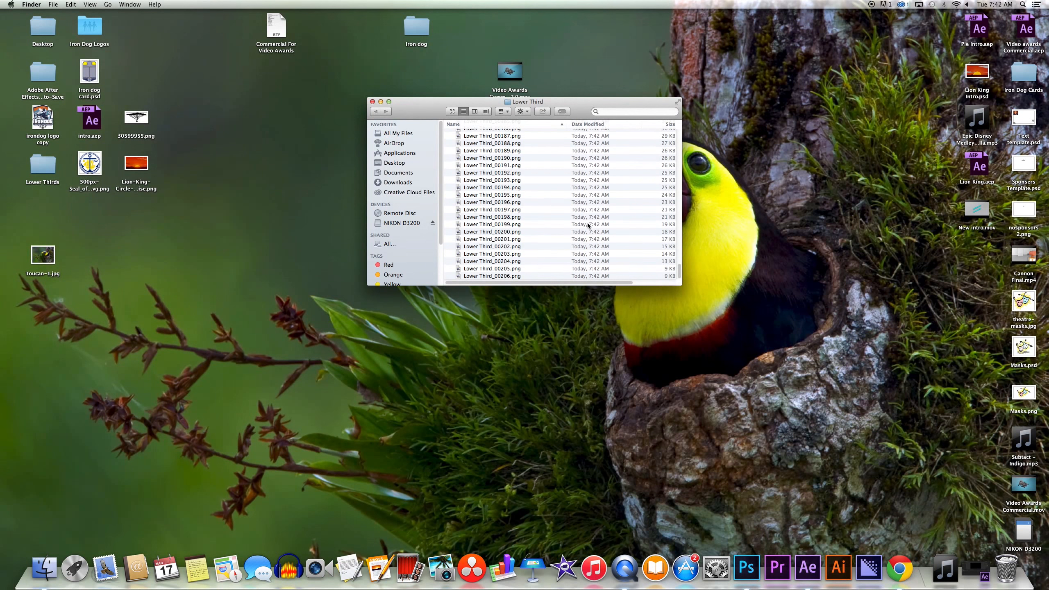
scroll(587, 224, "up", 10)
scroll(588, 225, "up", 5)
left_click(976, 570)
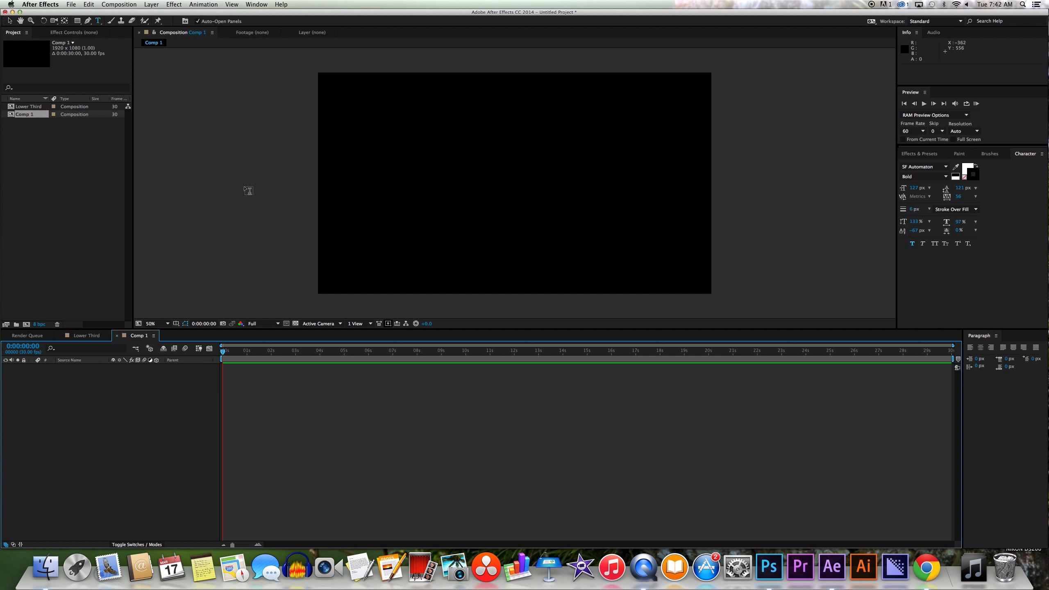
Draw a full-frame magenta rectangle in Comp 1, then start importing Lower Third_00000.png from the Lower Third folder.
left_click(77, 21)
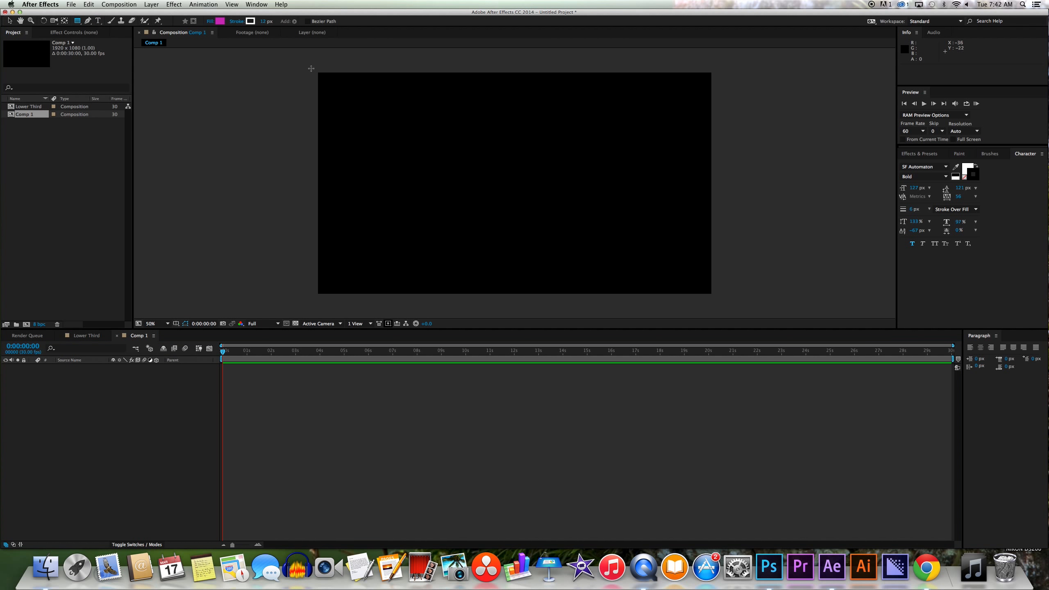
left_click_drag(311, 68, 723, 313)
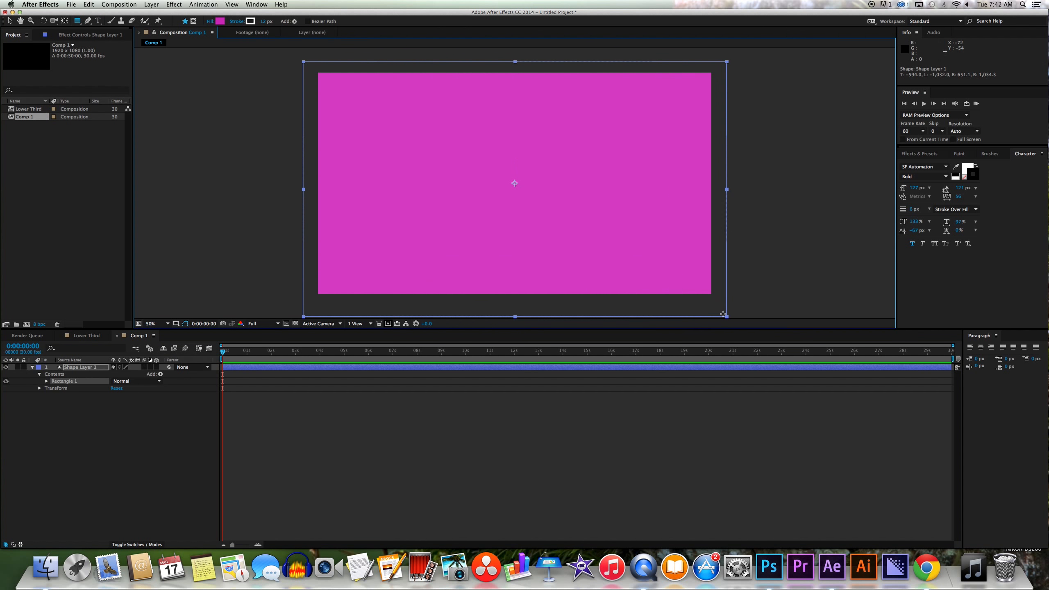
double_click(71, 177)
left_click(108, 159)
left_click(201, 42)
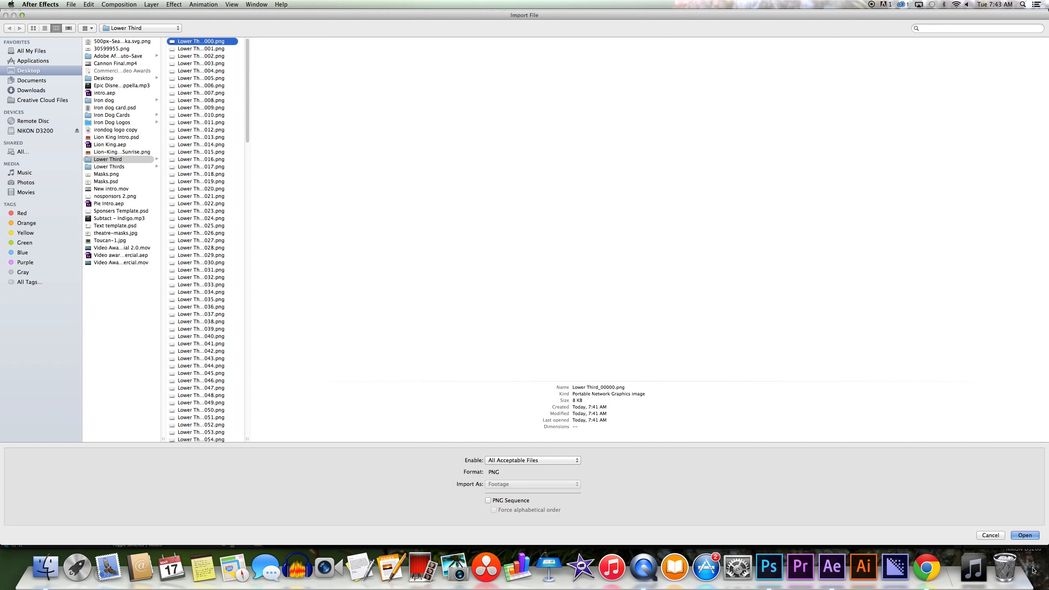
Import two rendered Lower Third PNG frames and add them to Comp 1.
left_click(1025, 535)
right_click(71, 206)
mouse_move(124, 248)
left_click(234, 244)
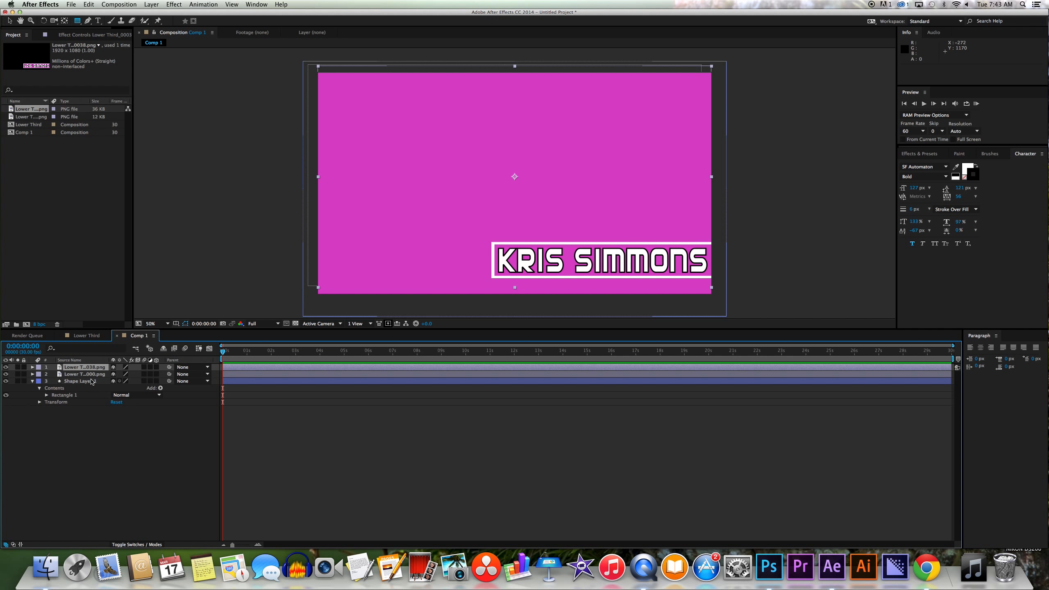
left_click(92, 375)
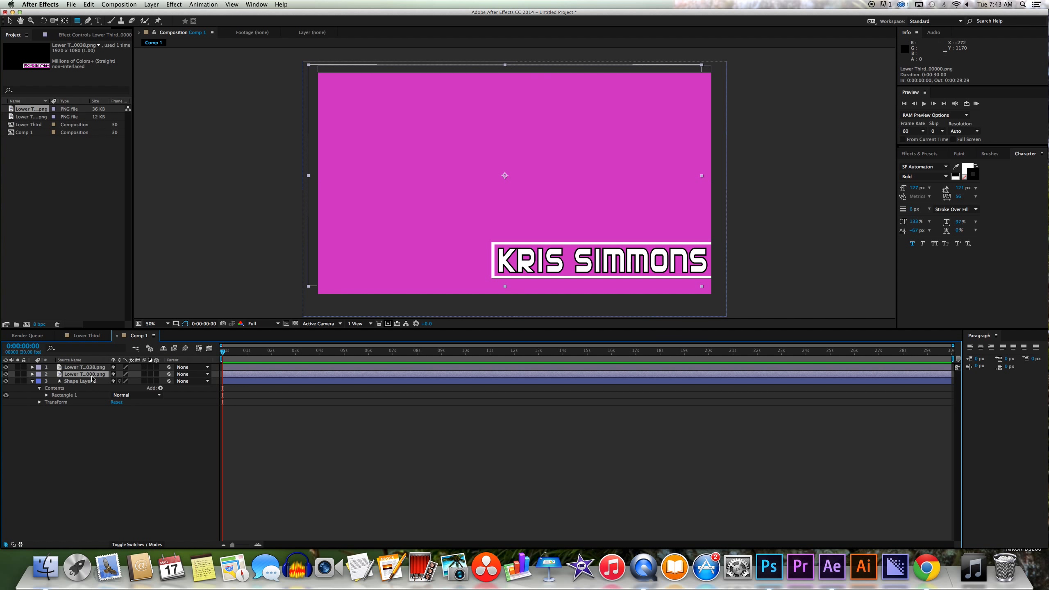
Remove the first PNG layer and shift the rectangle's fill colour toward blue.
key("Delete")
left_click(92, 374)
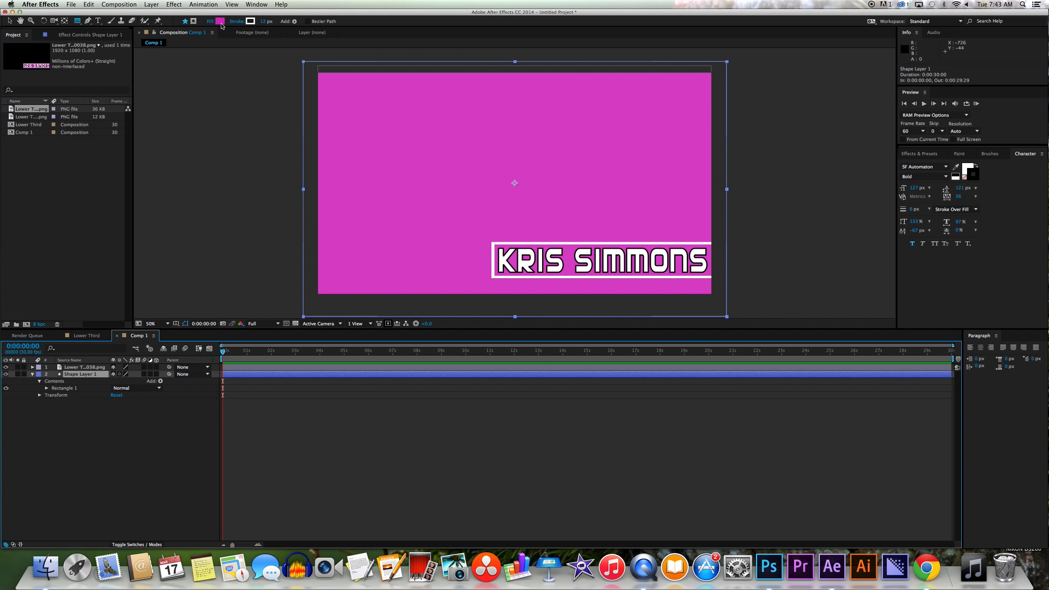
left_click(220, 21)
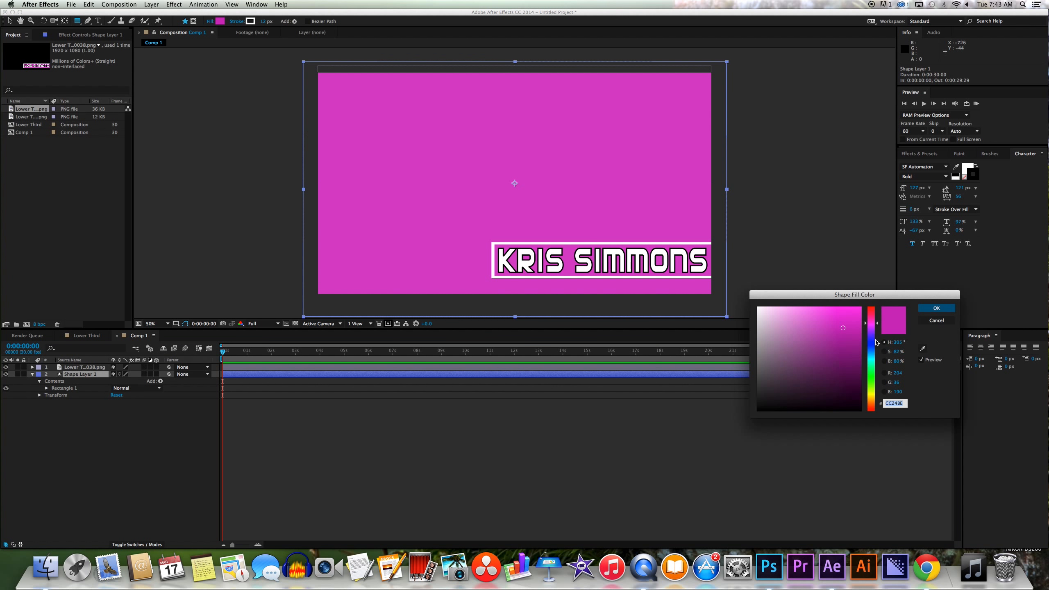
left_click(874, 347)
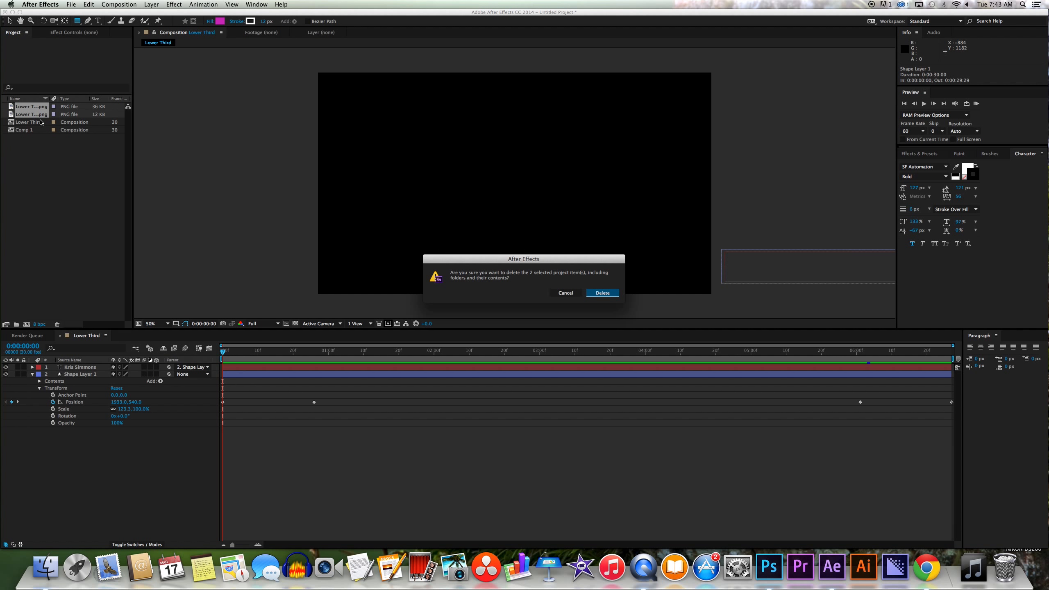
Delete the imported PNG items and Comp 1 from the project.
key("Return")
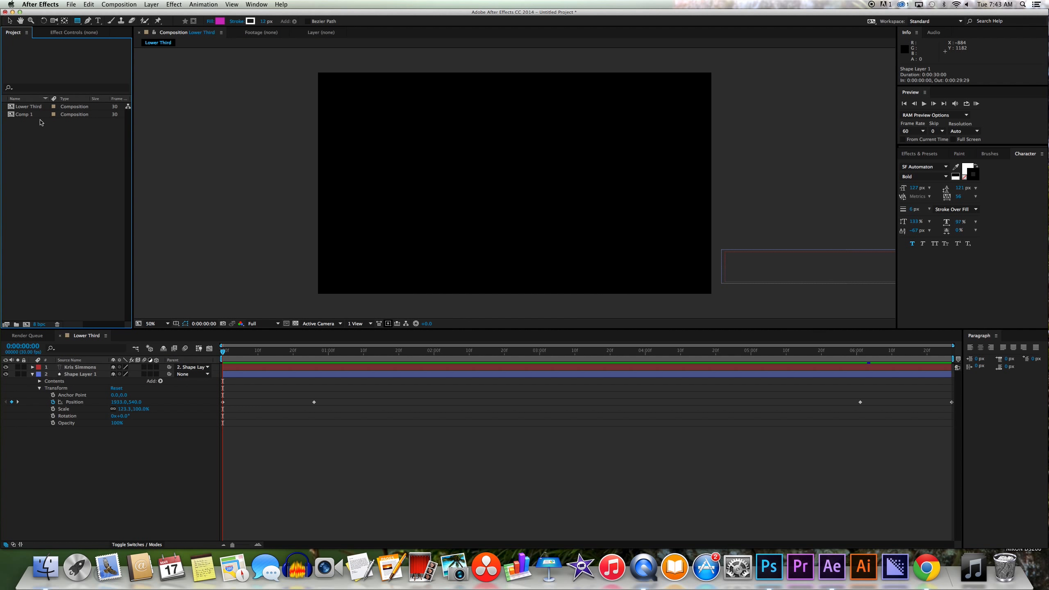
left_click(26, 114)
key("Delete")
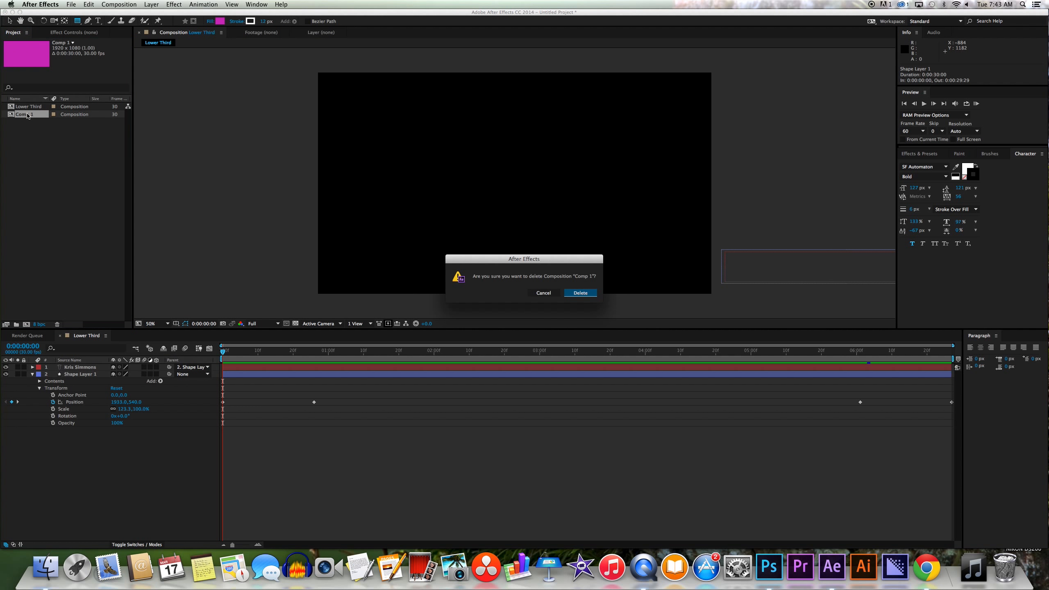
key("Return")
Save the project as 'Lower Thirds Tutorial' on the Desktop.
left_click(71, 4)
left_click(78, 66)
type("Lower Thirds Tutorial")
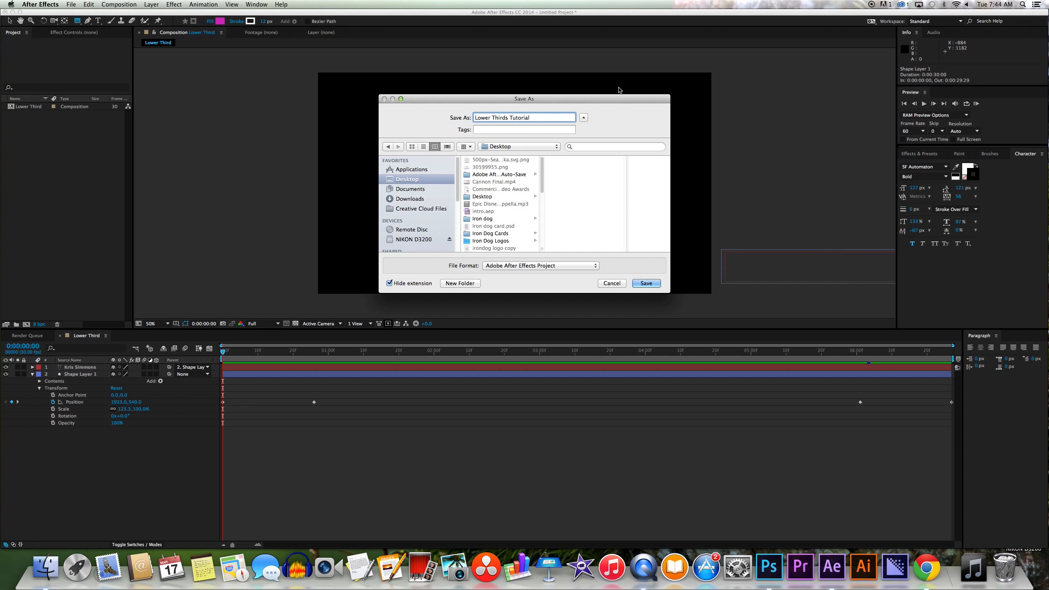
left_click(501, 148)
left_click(501, 147)
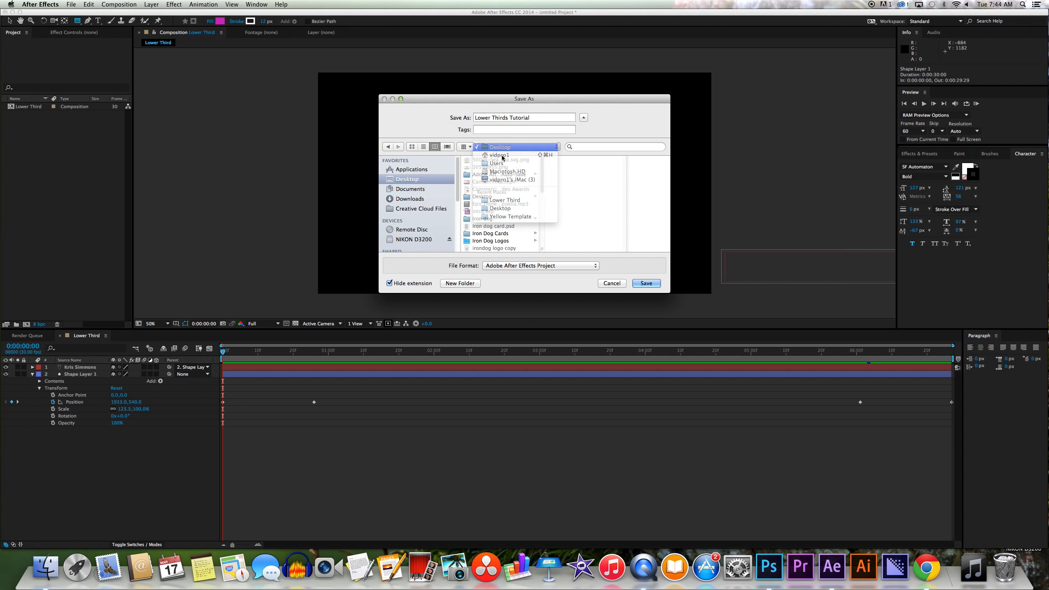
left_click(523, 266)
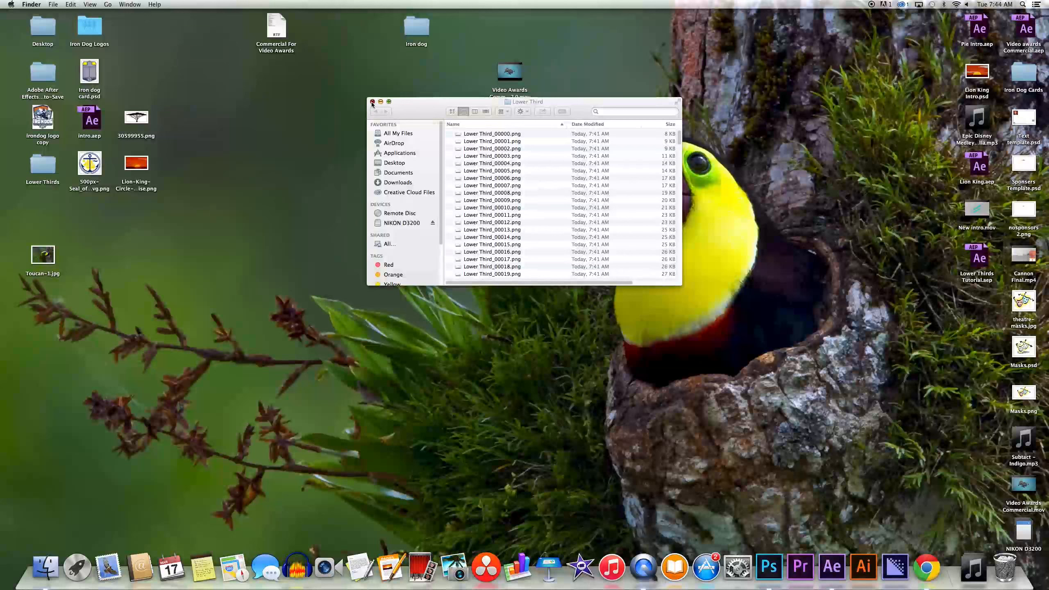
Place the Lower Third folder and Lower Thirds Tutorial.aep together on the desktop, reopen the project, and scrub the timeline.
left_click(371, 102)
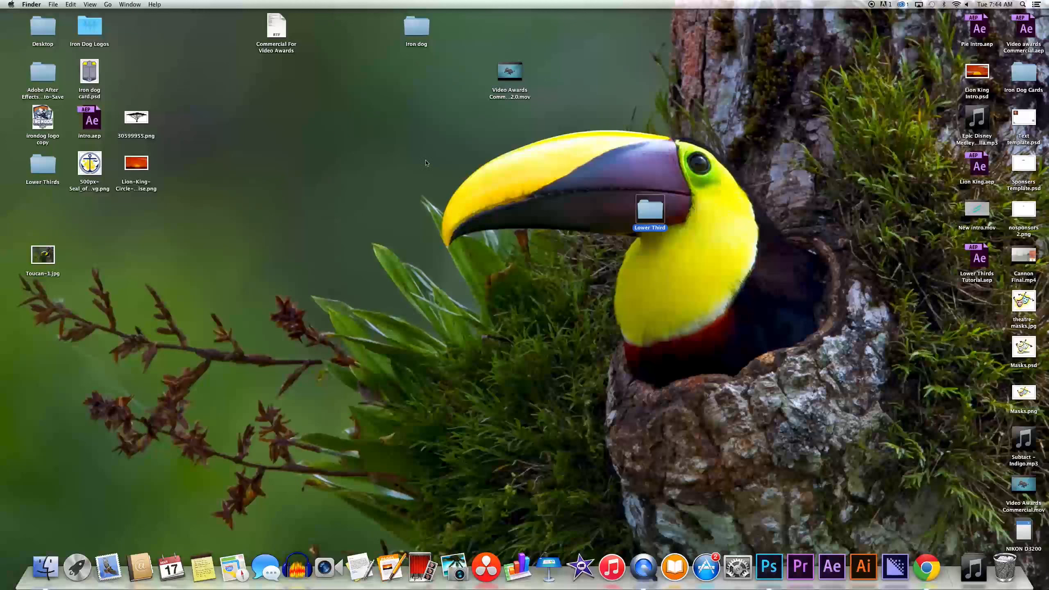
left_click_drag(649, 210, 557, 210)
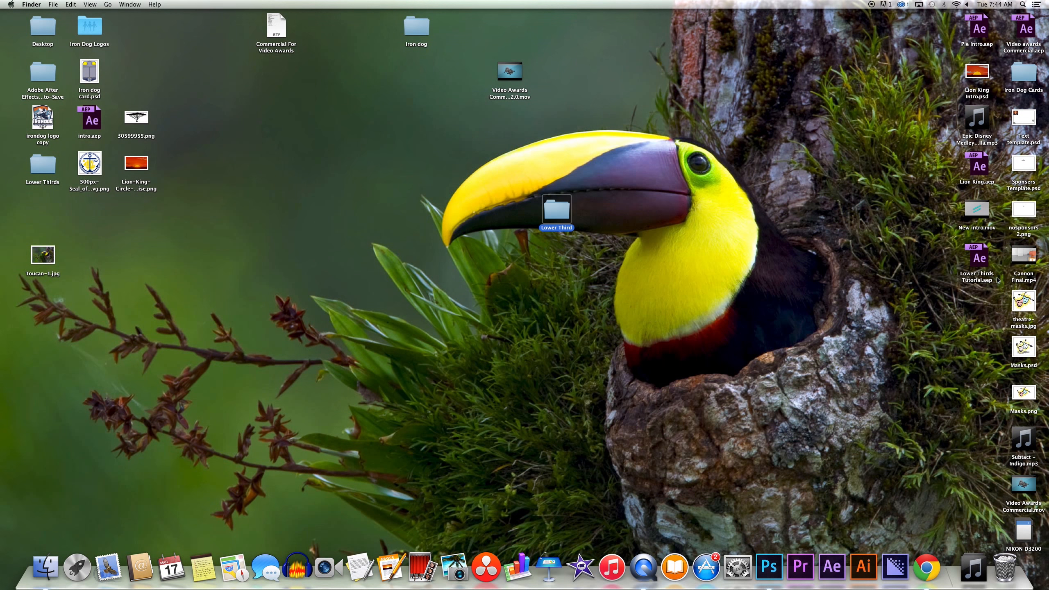
left_click_drag(972, 265, 600, 218)
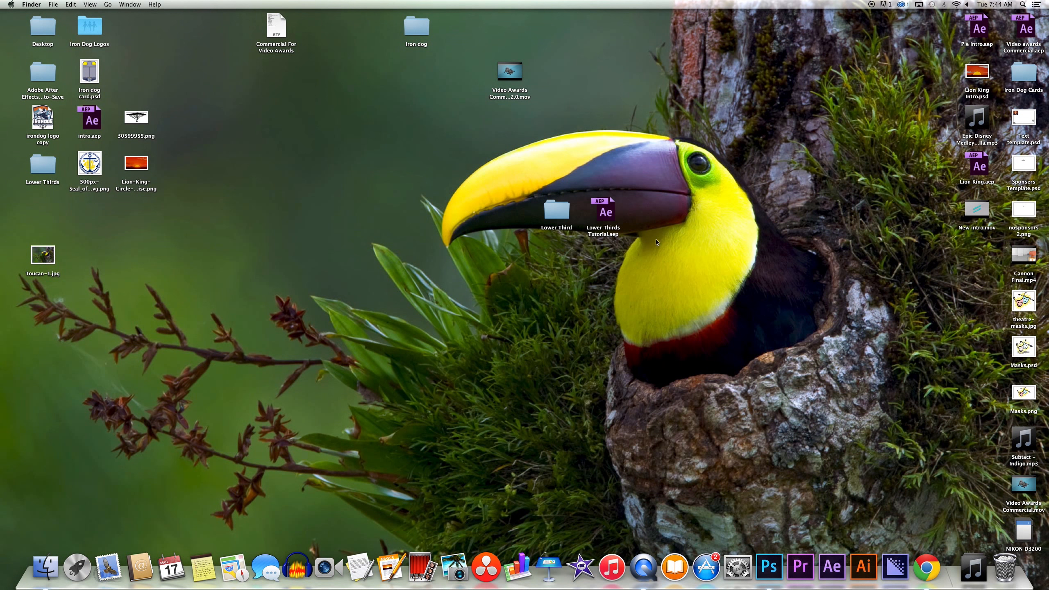
double_click(613, 211)
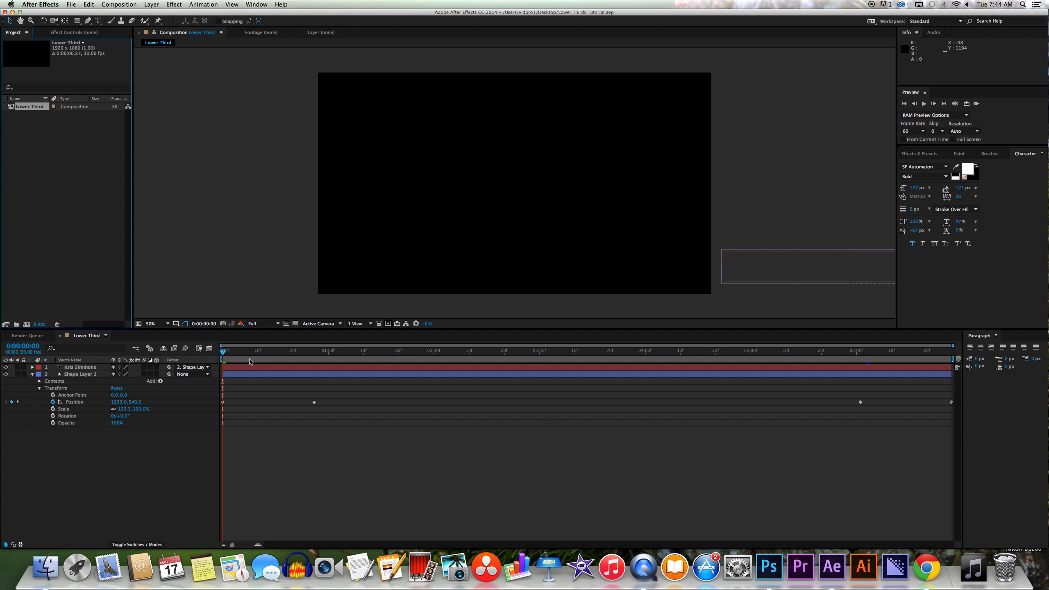
mouse_move(223, 351)
left_mouse_down()
mouse_move(352, 359)
mouse_move(237, 359)
left_mouse_up()
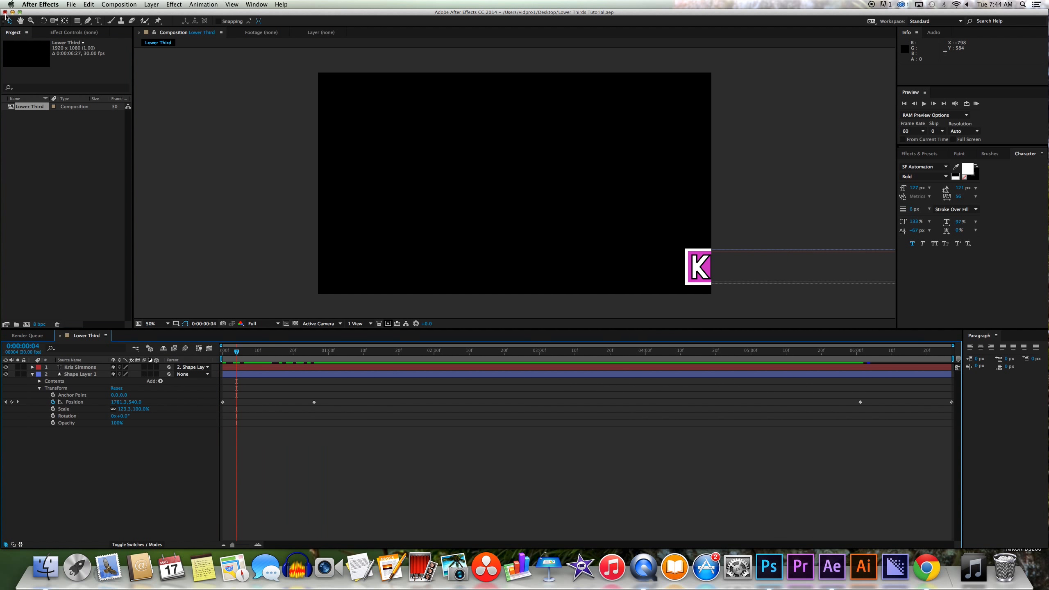